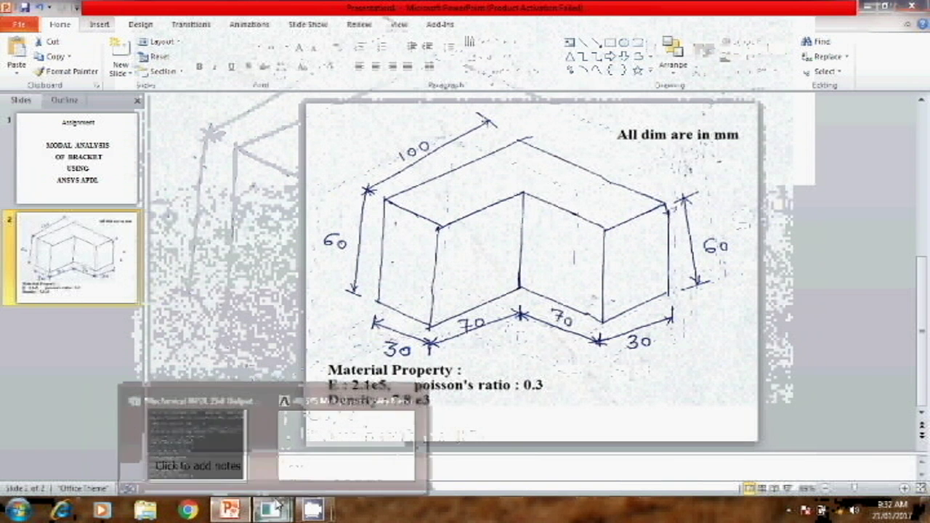
Switch to ANSYS and add the structural solid element type Brick 8 node 185 with reference number 1.
left_click(300, 472)
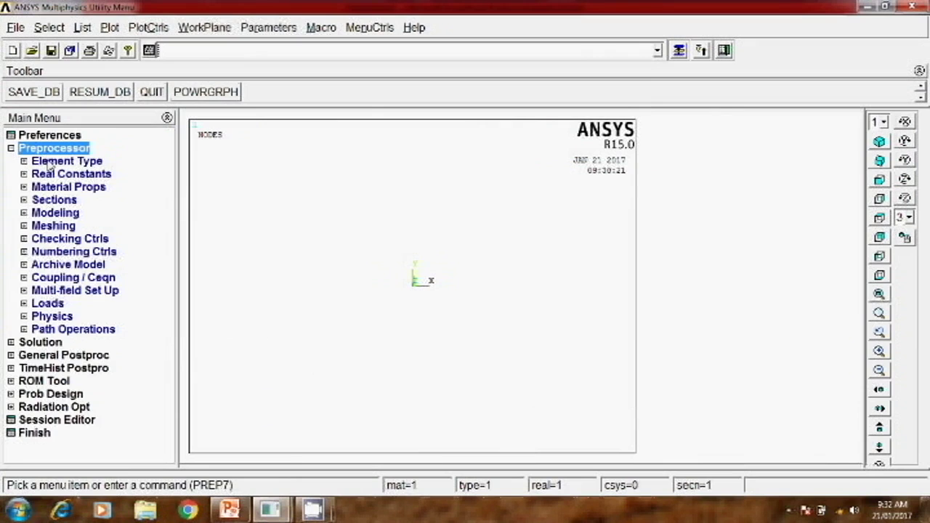
left_click(50, 161)
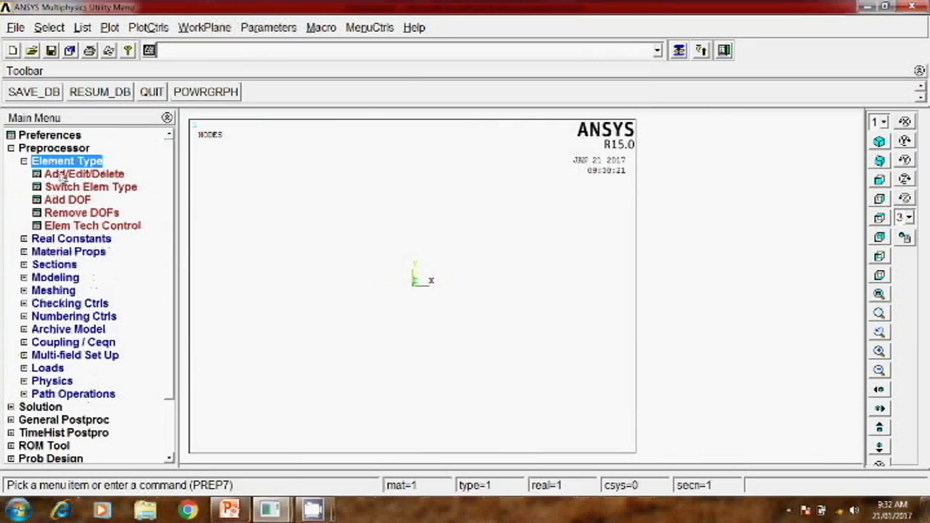
left_click(62, 174)
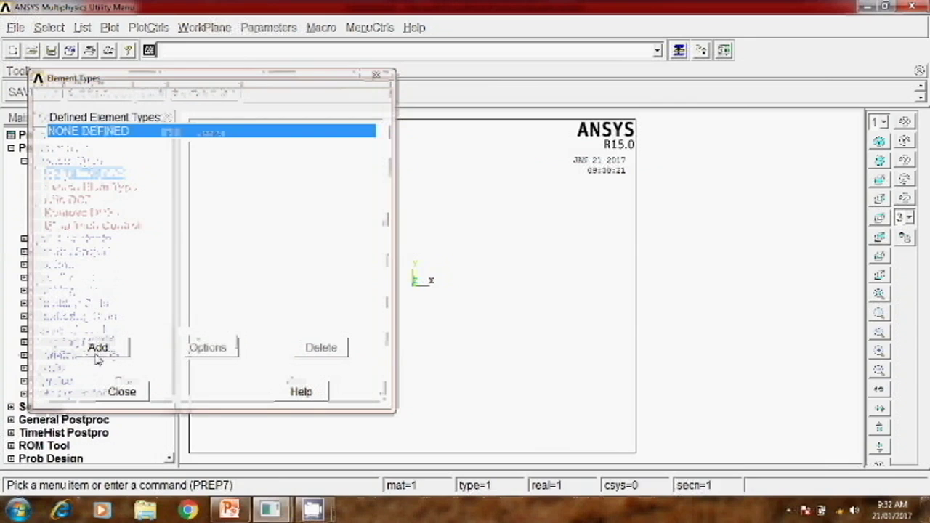
left_click(97, 355)
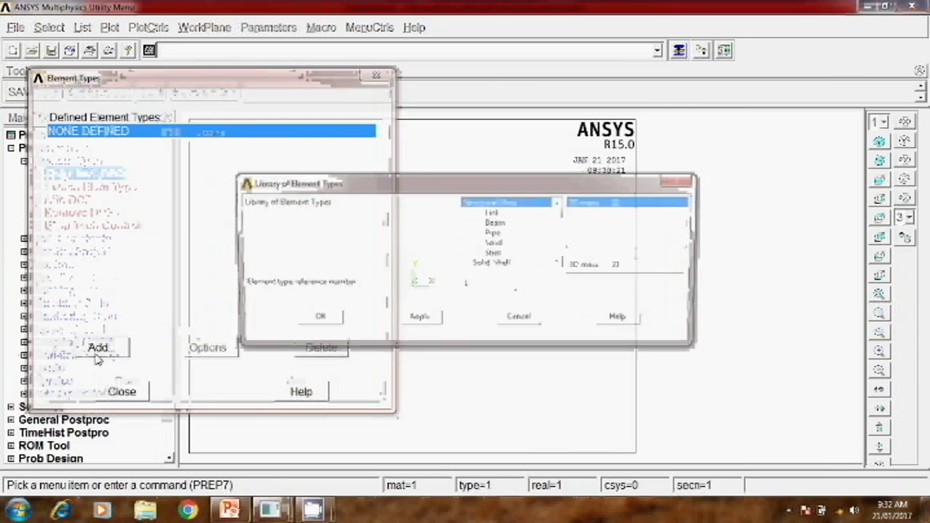
left_click(491, 243)
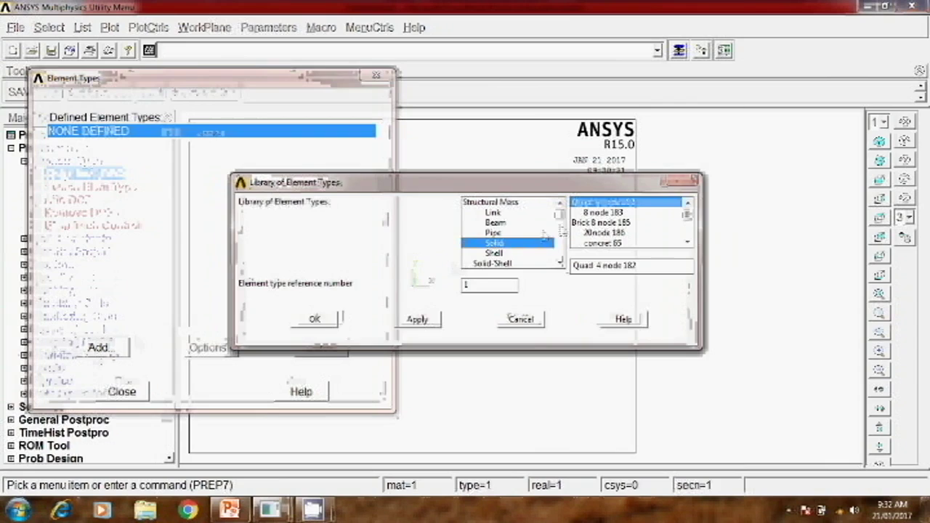
left_click(581, 223)
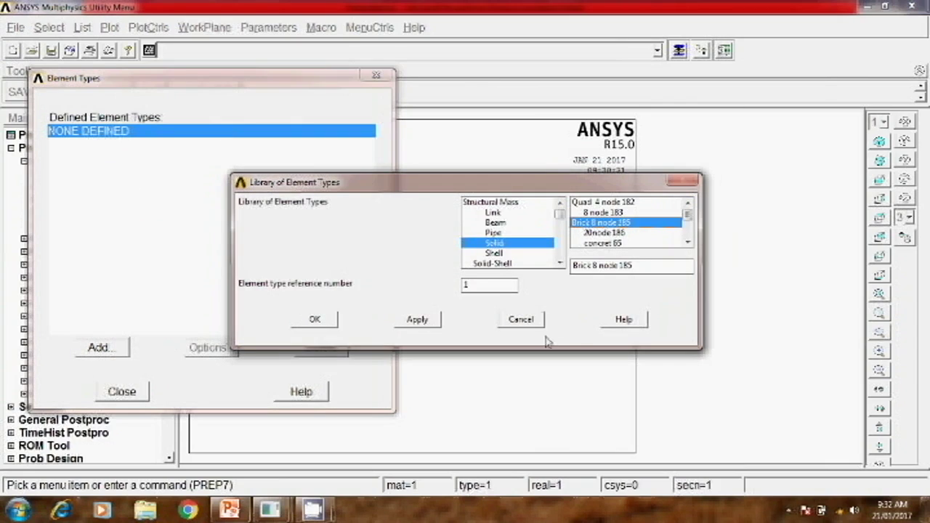
left_click(316, 318)
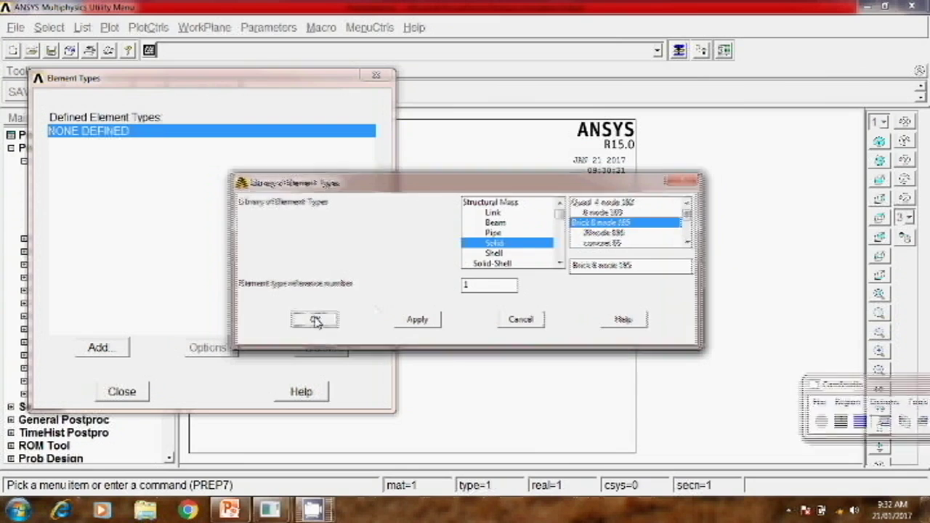
left_click(122, 392)
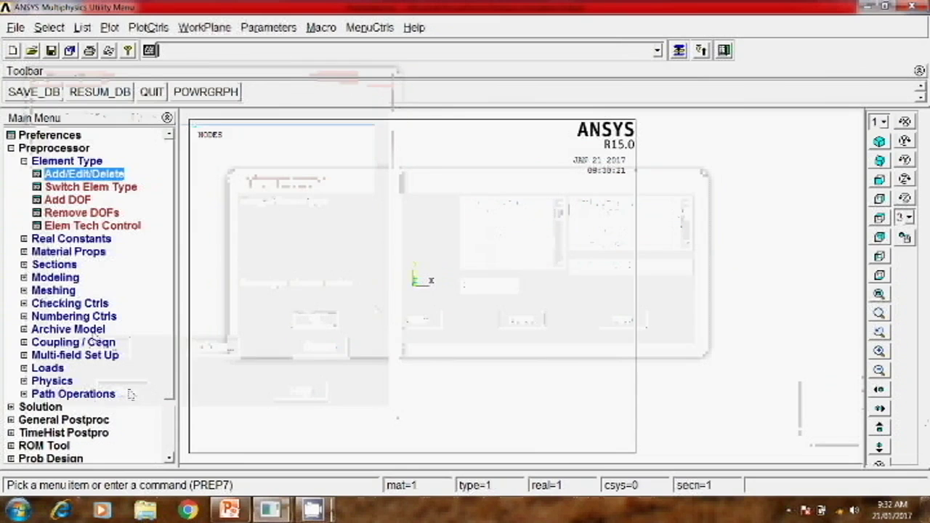
Define linear elastic isotropic properties for material model 1 with EX 2.1e5 and PRXY 0.3.
left_click(62, 251)
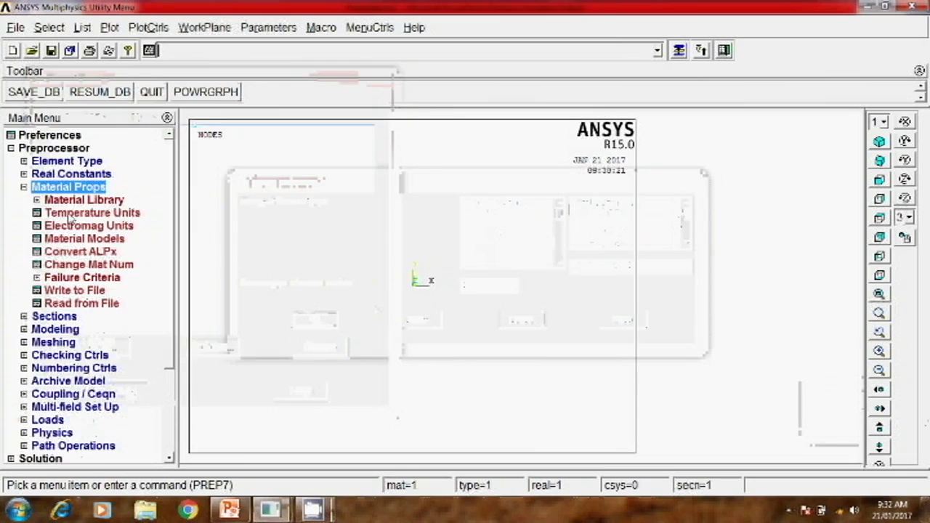
left_click(77, 242)
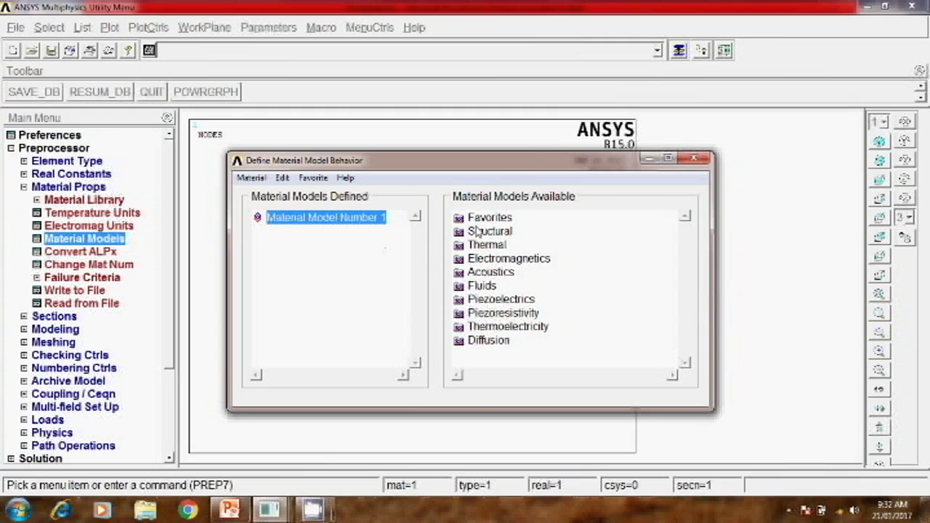
double_click(477, 231)
double_click(498, 245)
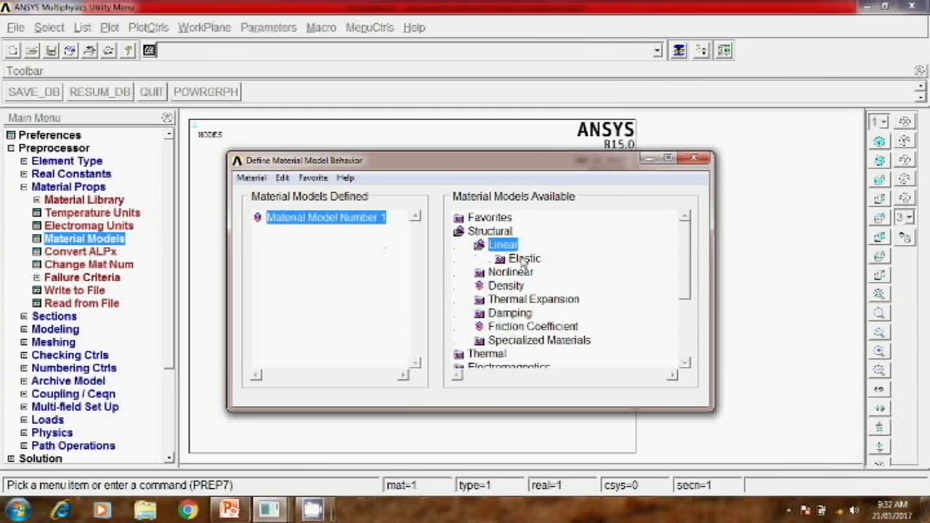
double_click(523, 258)
double_click(541, 272)
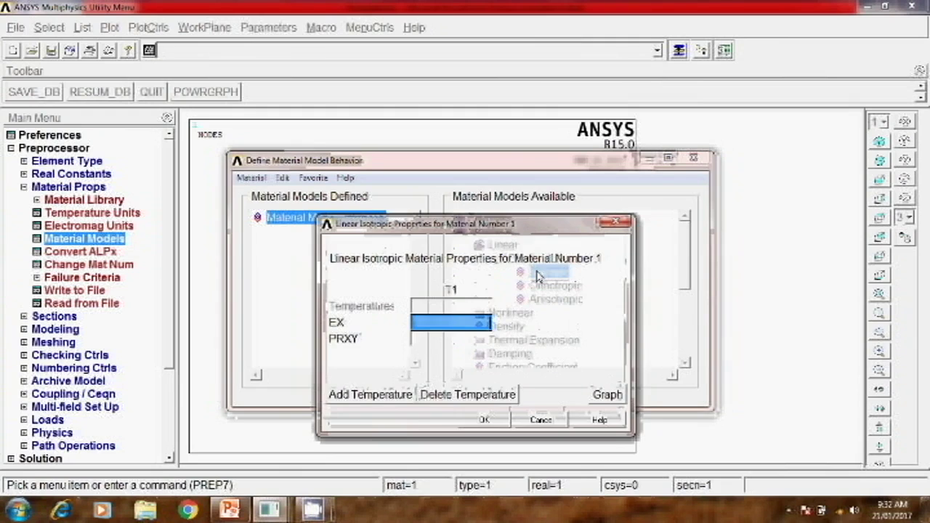
type("2")
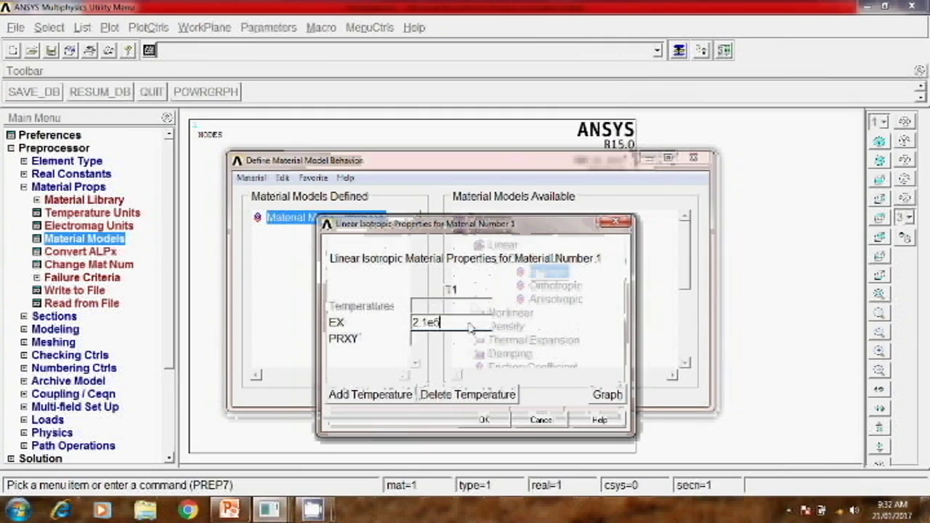
type(".1e5")
left_click(460, 340)
type("0.3")
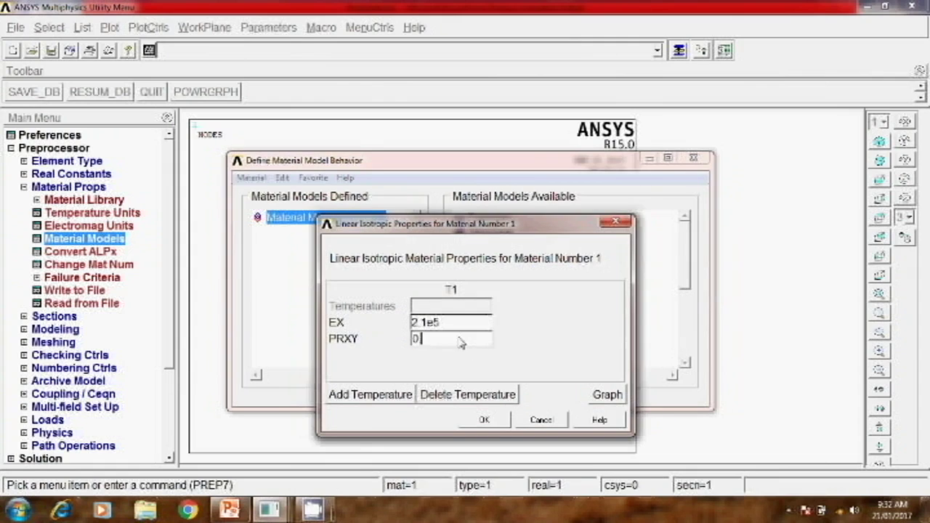
left_click(478, 420)
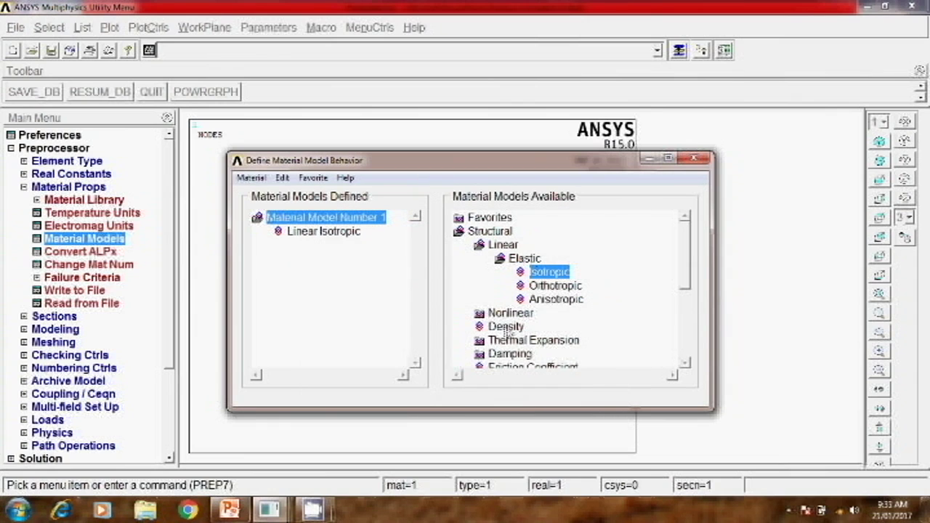
Set the density of material model 1 to 7.8E3 and close the material definition.
left_click(506, 328)
double_click(507, 328)
type("7.8E")
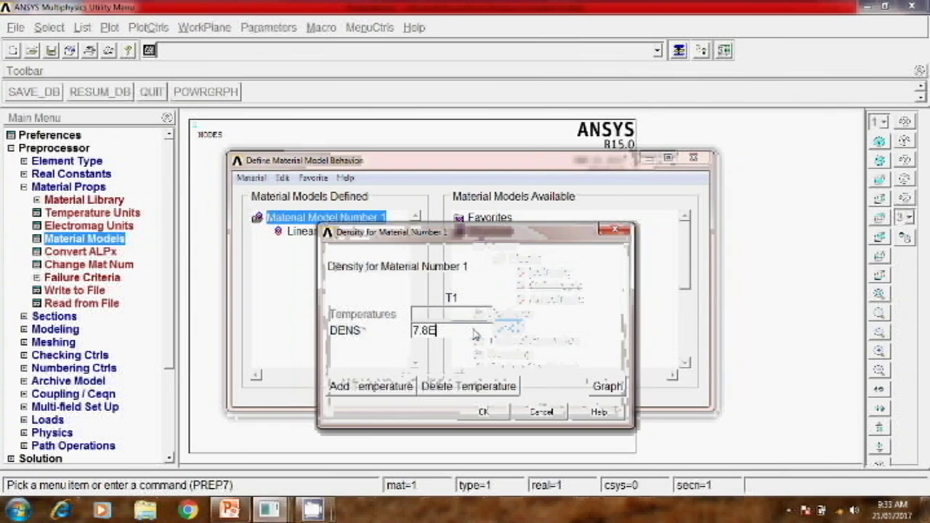
type("3")
left_click(468, 412)
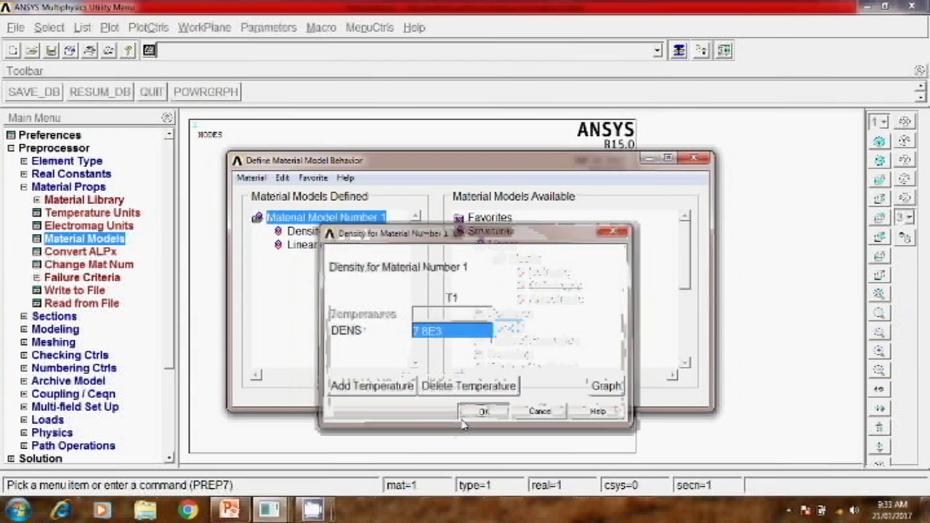
left_click(694, 162)
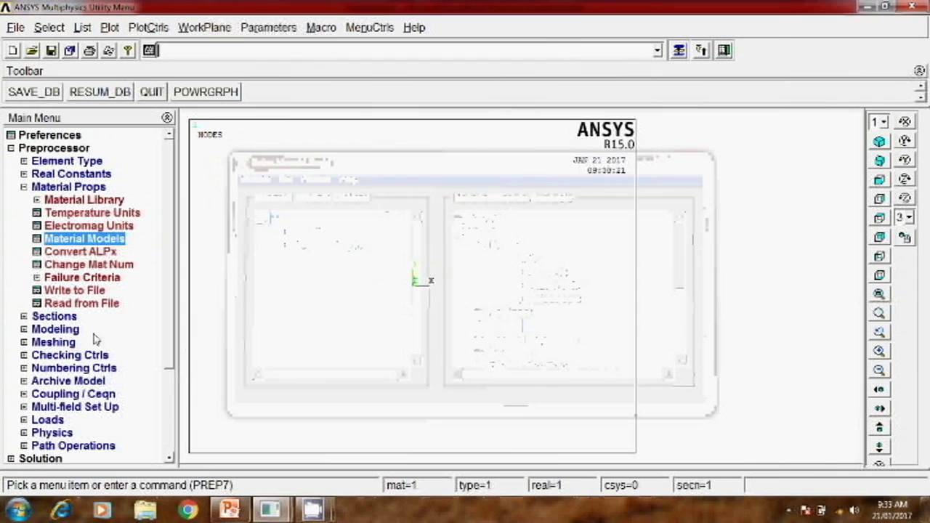
Create a block volume by two corners and Z from WP X 0, WP Y 0 with width 100, height 60 and depth 30.
left_click(64, 330)
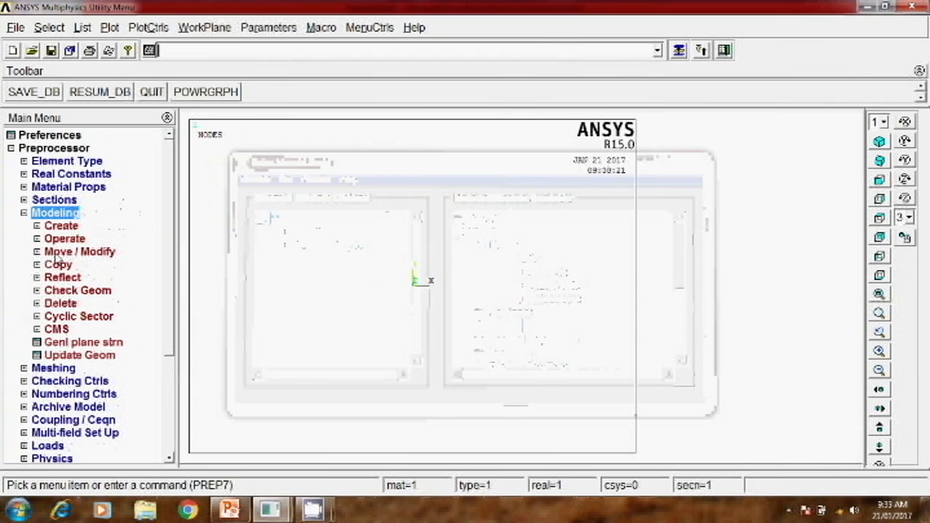
left_click(61, 227)
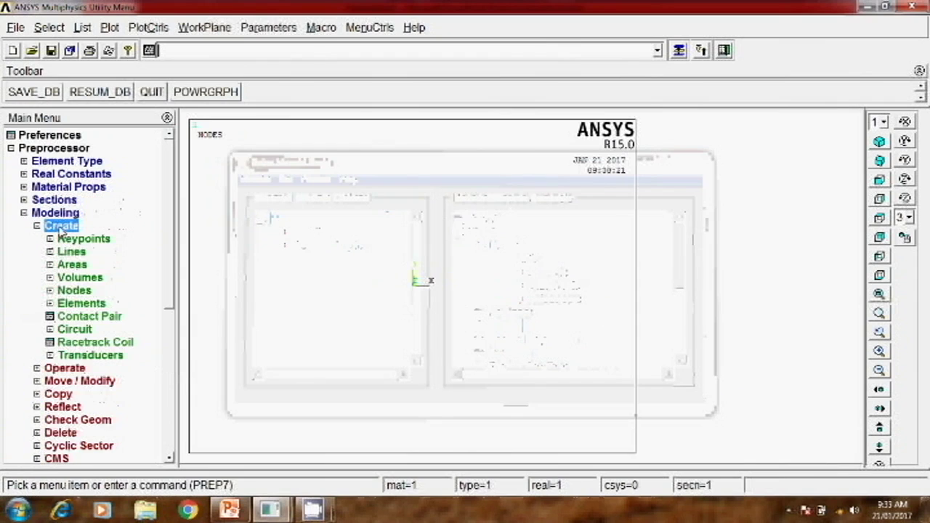
left_click(72, 277)
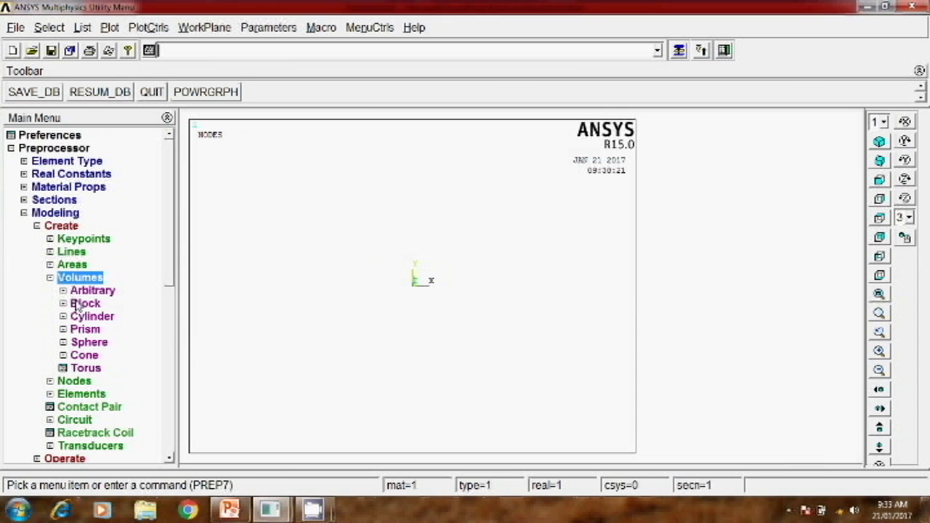
left_click(78, 303)
left_click(96, 318)
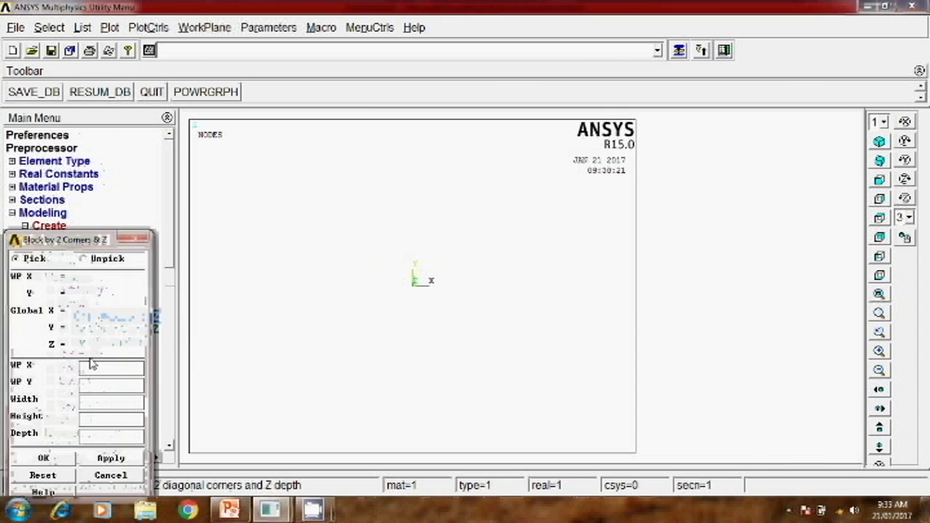
left_click(89, 404)
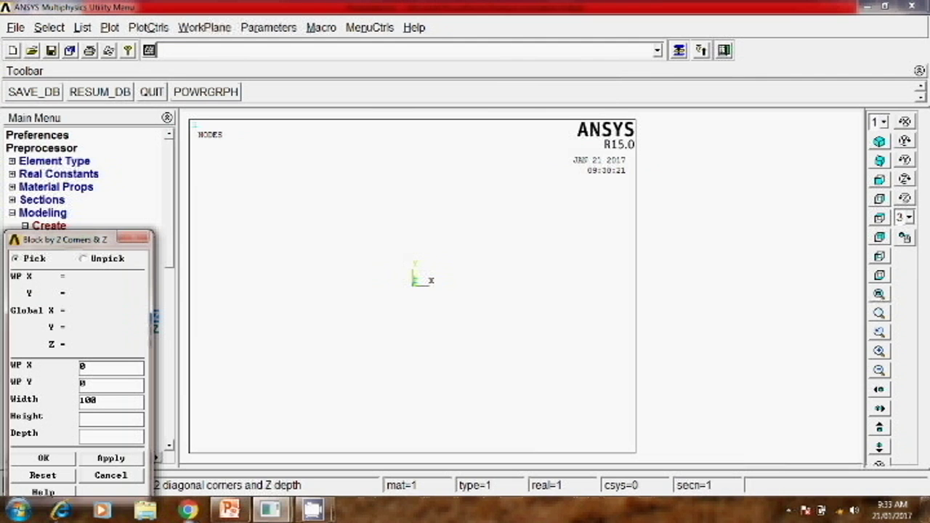
left_click(226, 510)
left_click(226, 511)
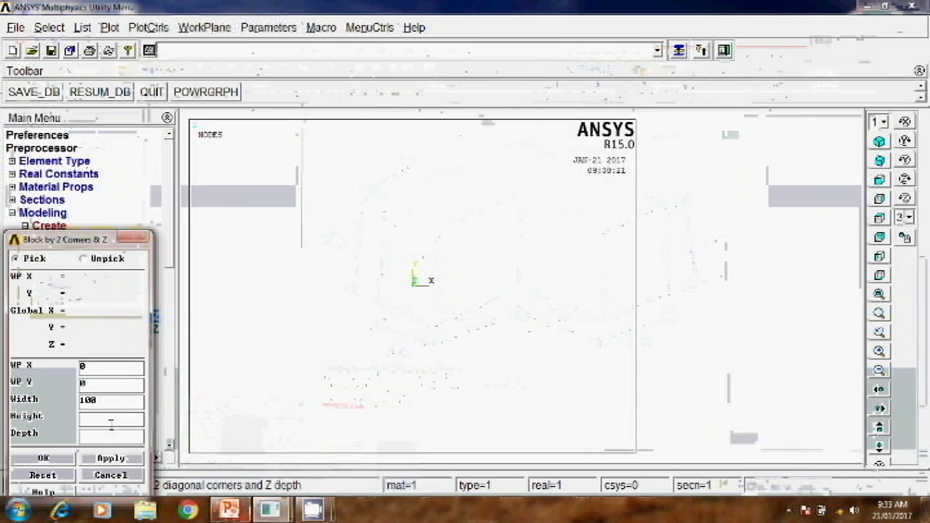
left_click(93, 436)
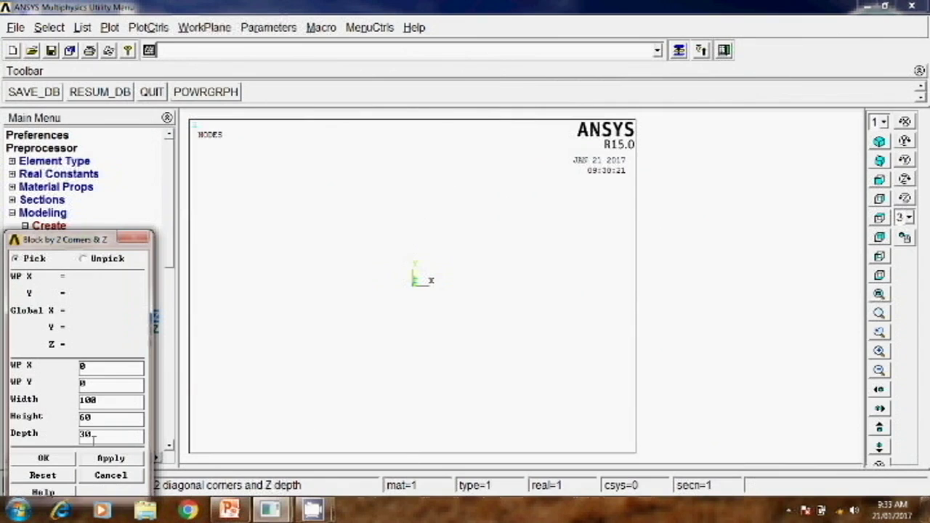
type("30")
left_click(59, 460)
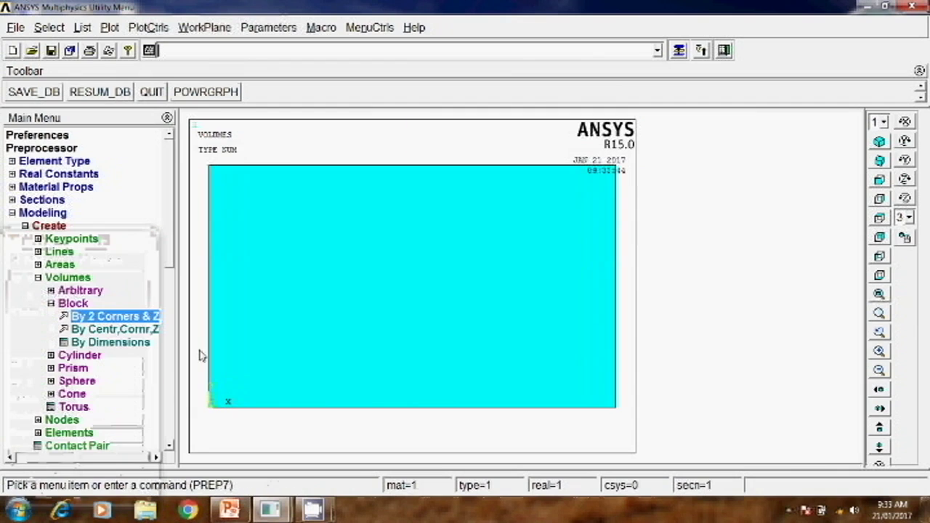
left_click(878, 159)
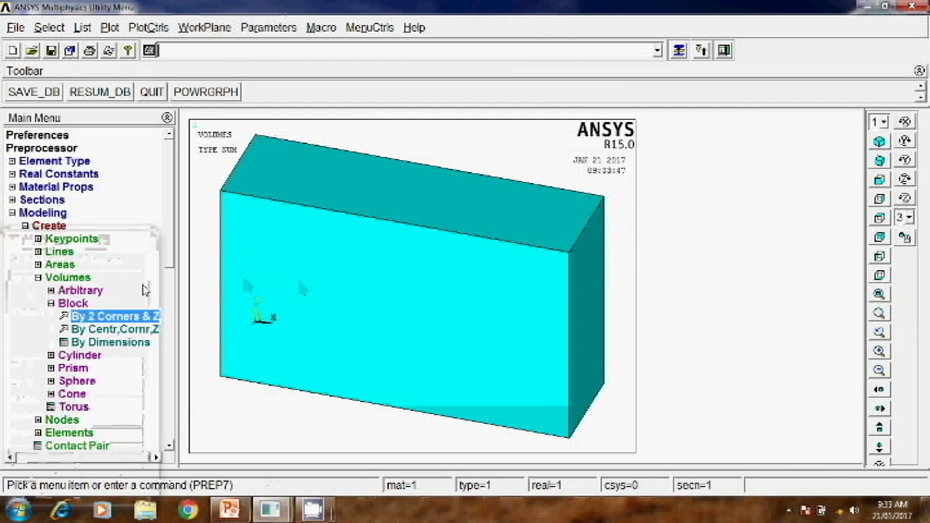
Create a second block by two corners and Z from WP X 70, WP Y 0 with width 30, matching the first block's height but deeper.
left_click(125, 316)
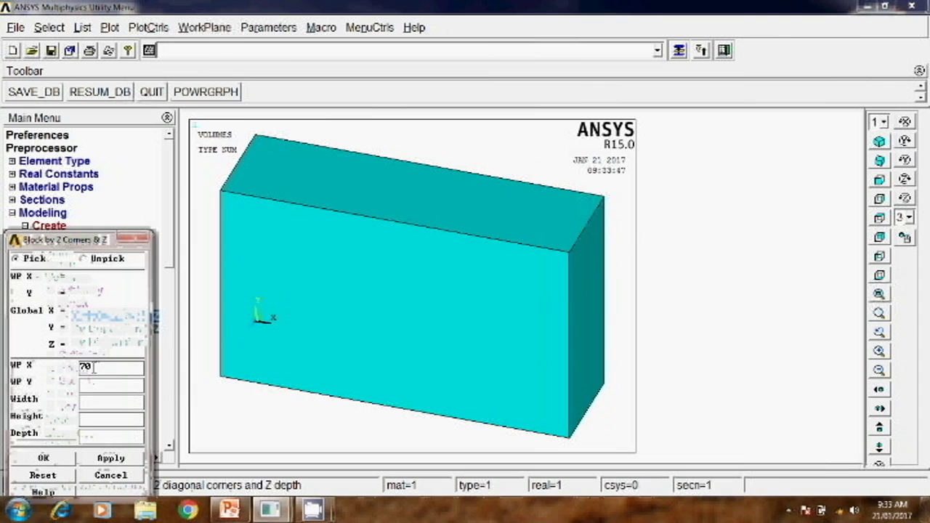
left_click(229, 510)
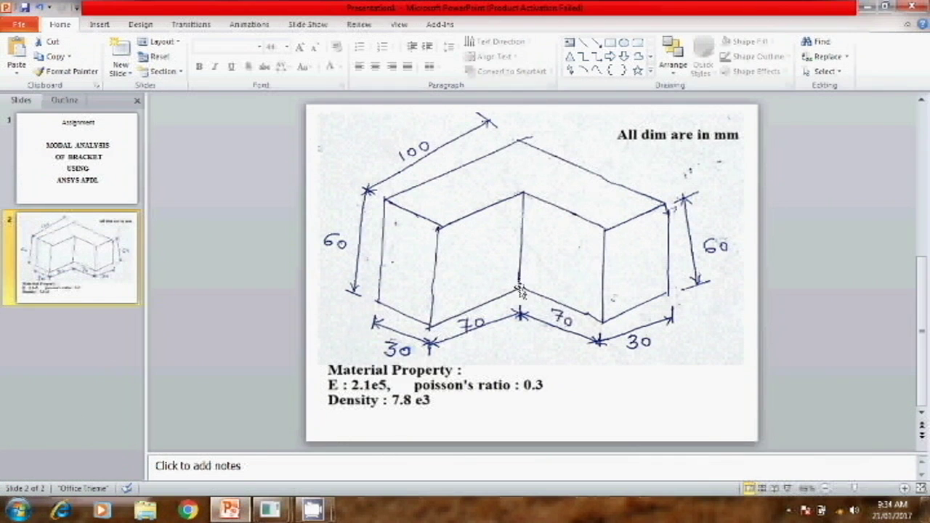
left_click(230, 510)
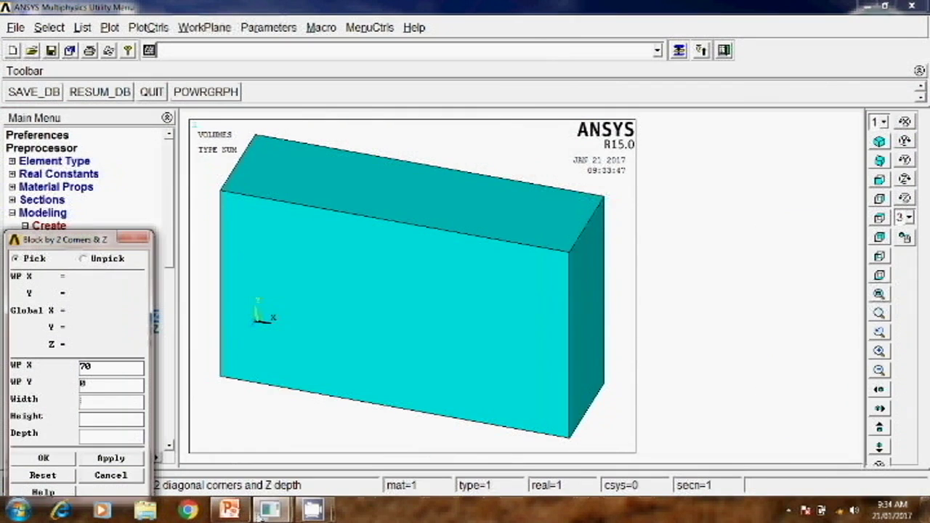
key("alt+Tab")
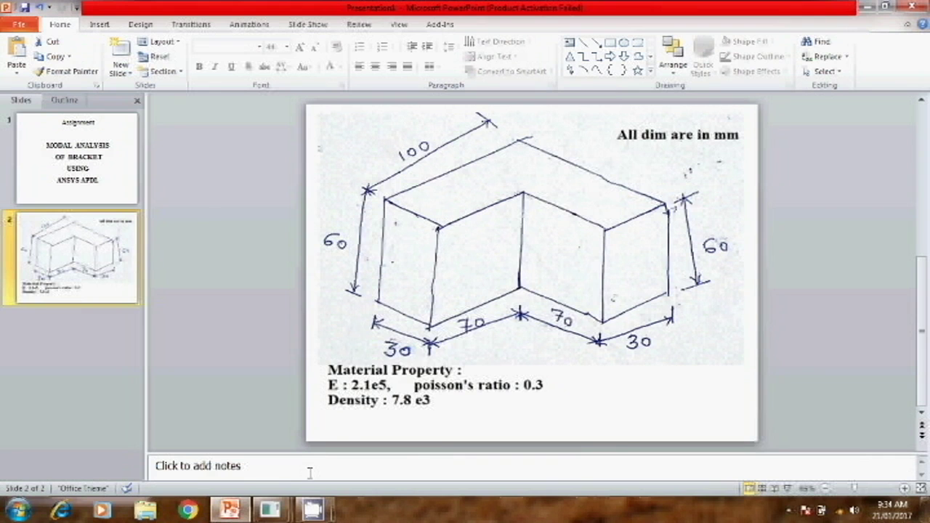
mouse_move(287, 507)
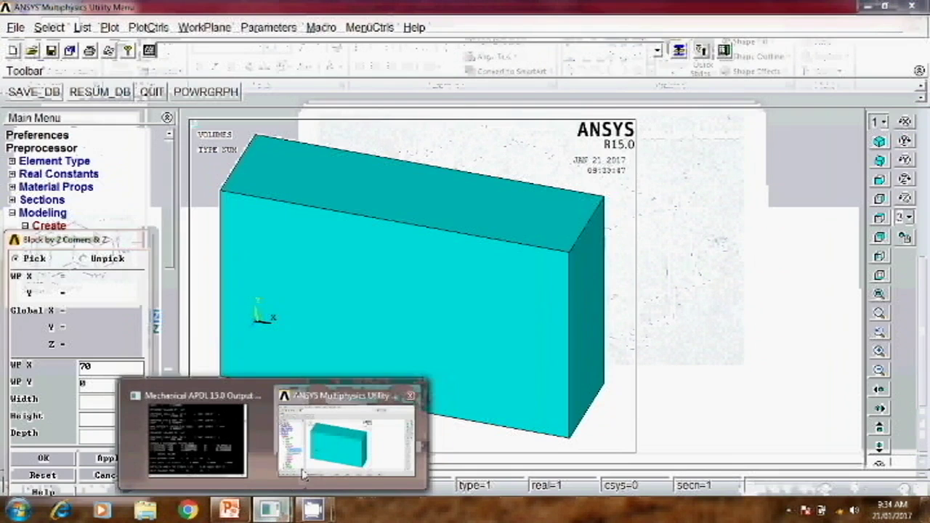
left_click(303, 474)
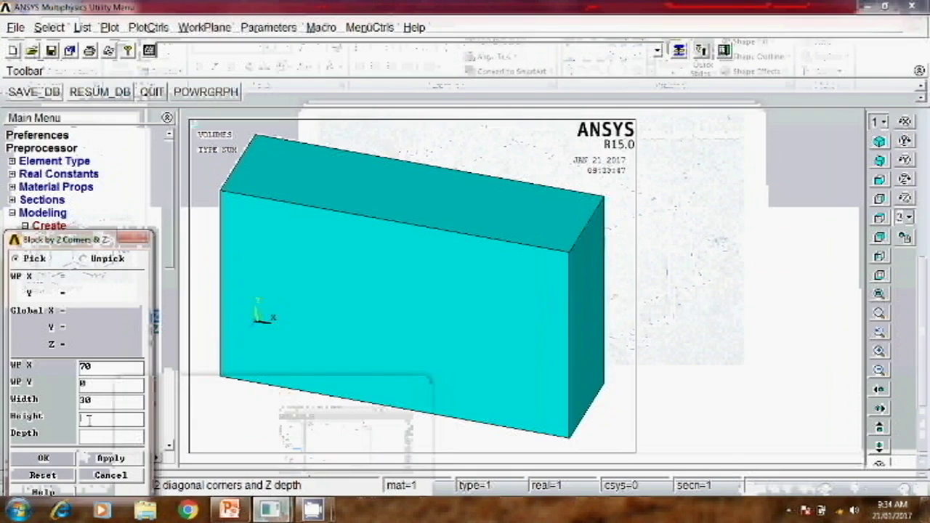
left_click(91, 437)
left_click(58, 462)
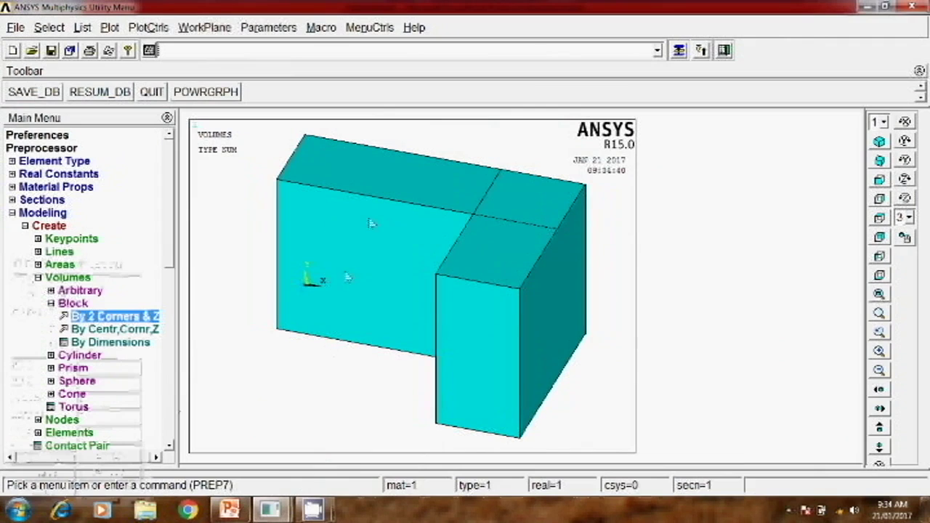
left_click(25, 226)
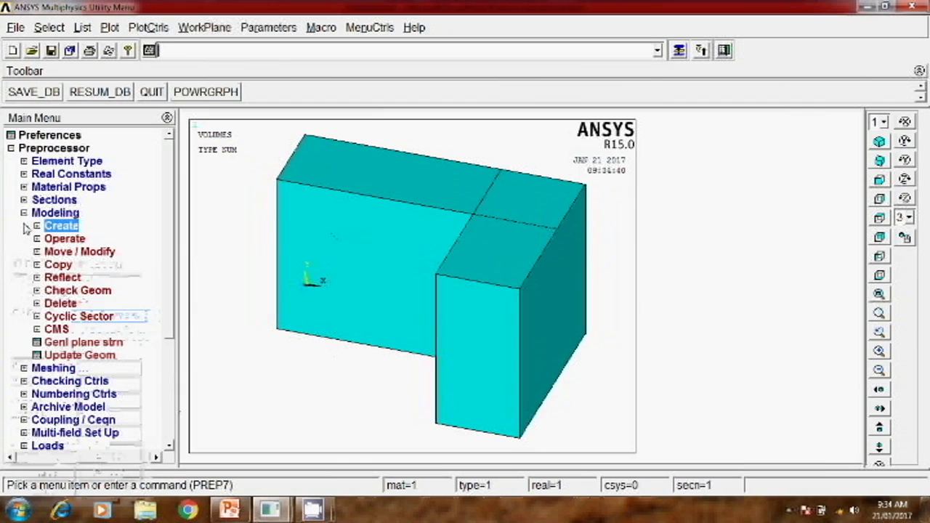
Combine the two overlapping blocks into a single L-shaped volume with a Boolean Add.
left_click(37, 239)
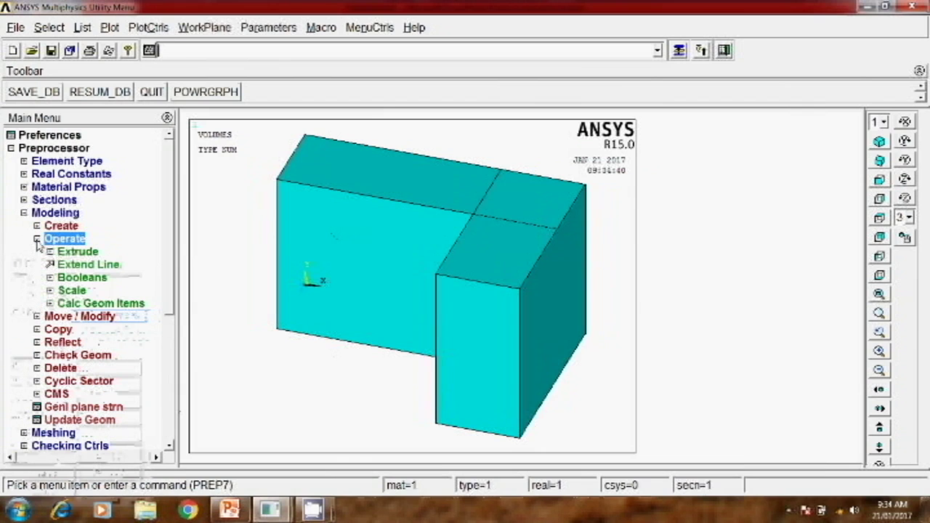
left_click(75, 278)
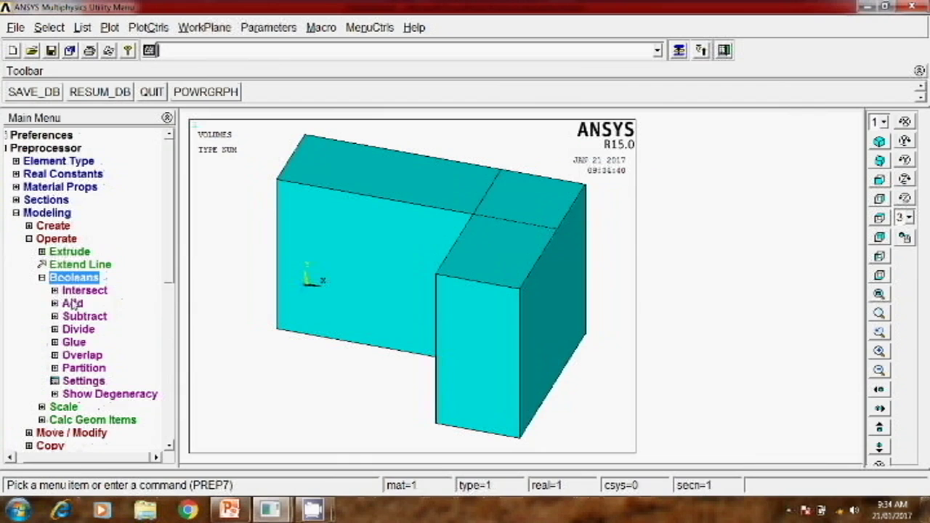
left_click(73, 303)
left_click(85, 316)
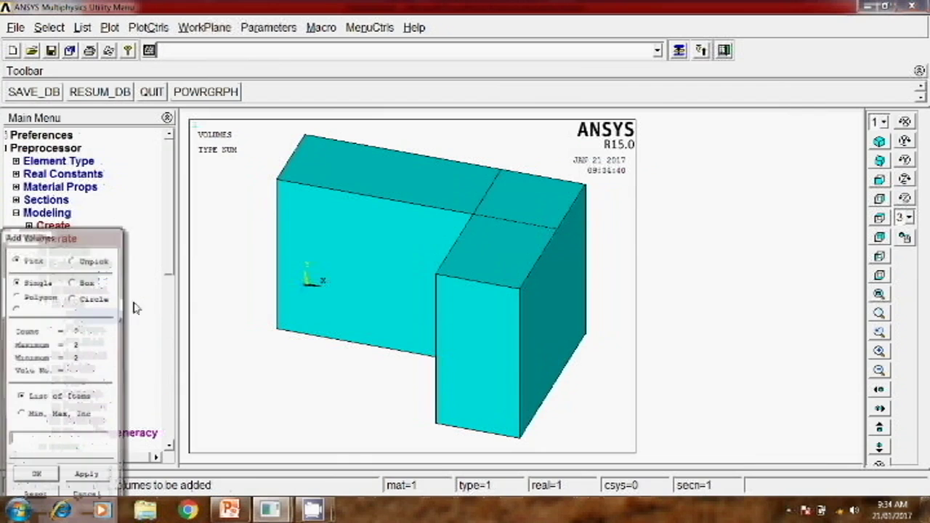
left_click(315, 279)
left_click(468, 396)
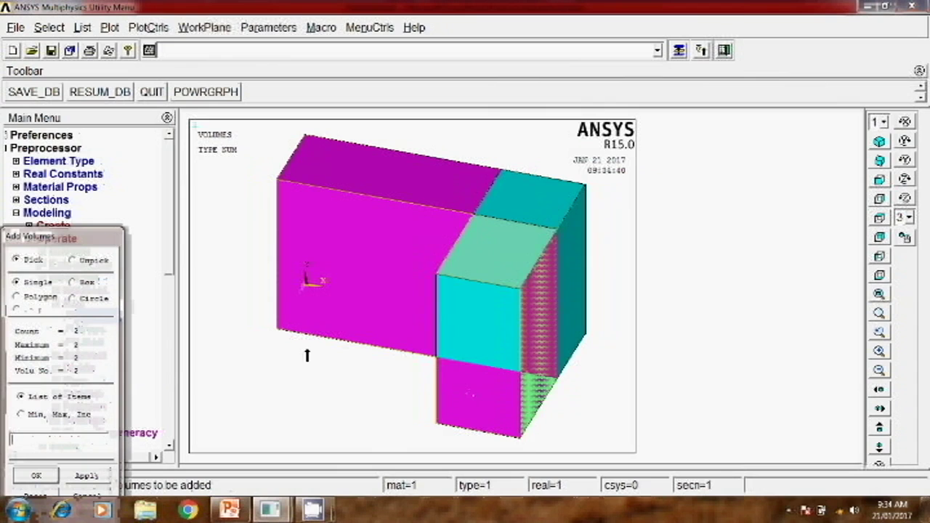
left_click(36, 476)
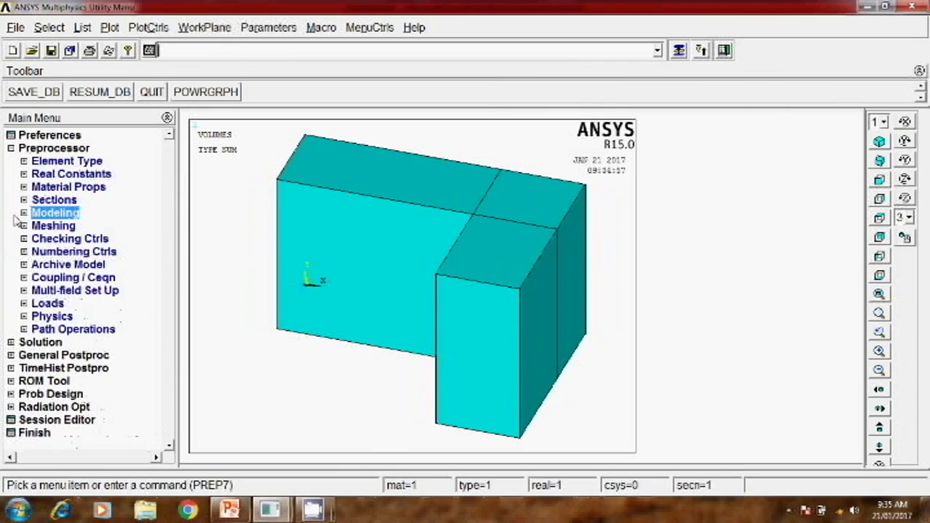
Set the global element edge length to 5 with the MeshTool.
left_click(44, 226)
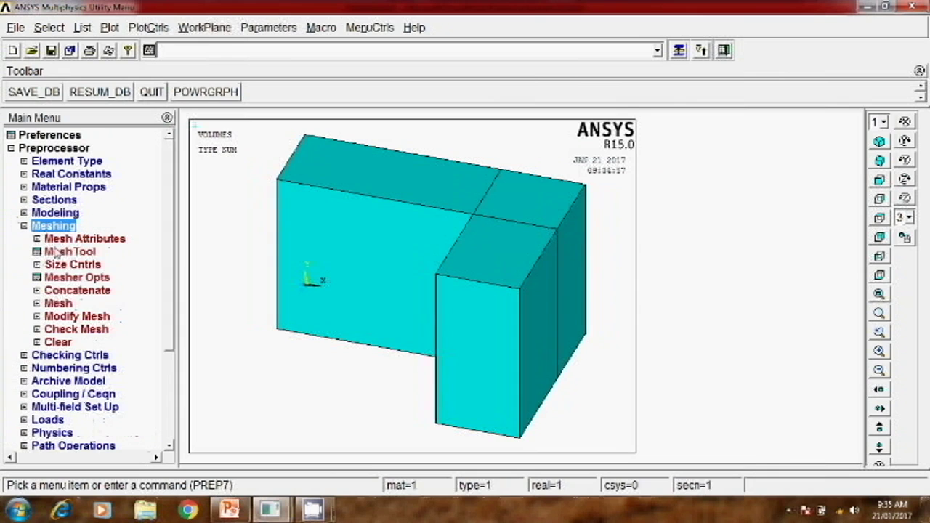
left_click(53, 251)
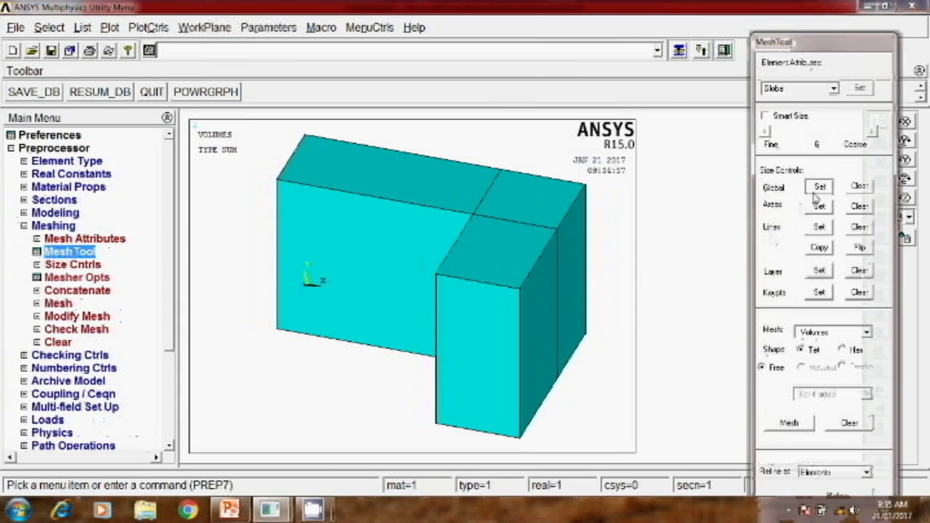
left_click(819, 186)
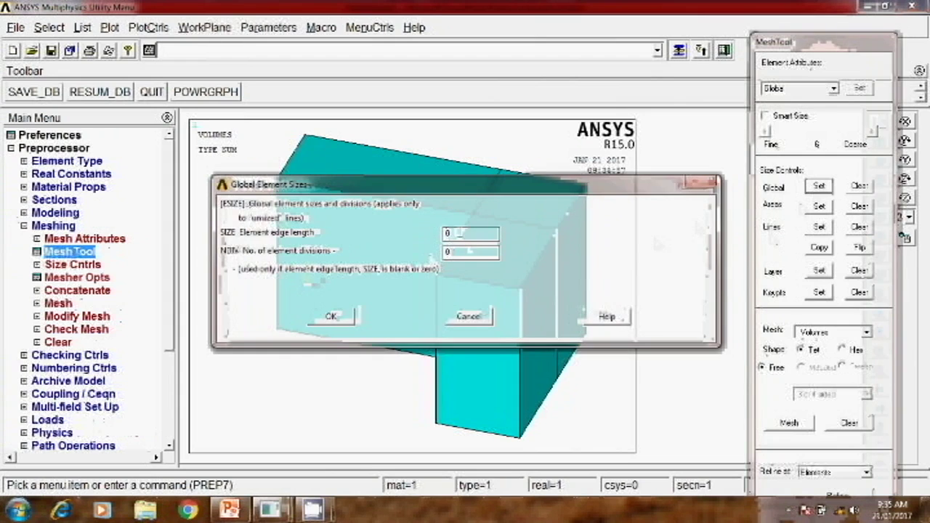
type("5")
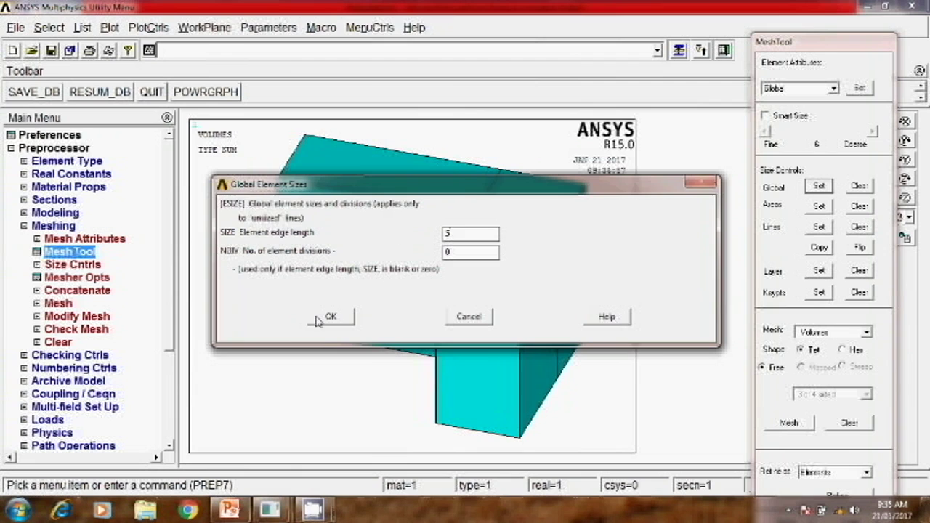
left_click(325, 317)
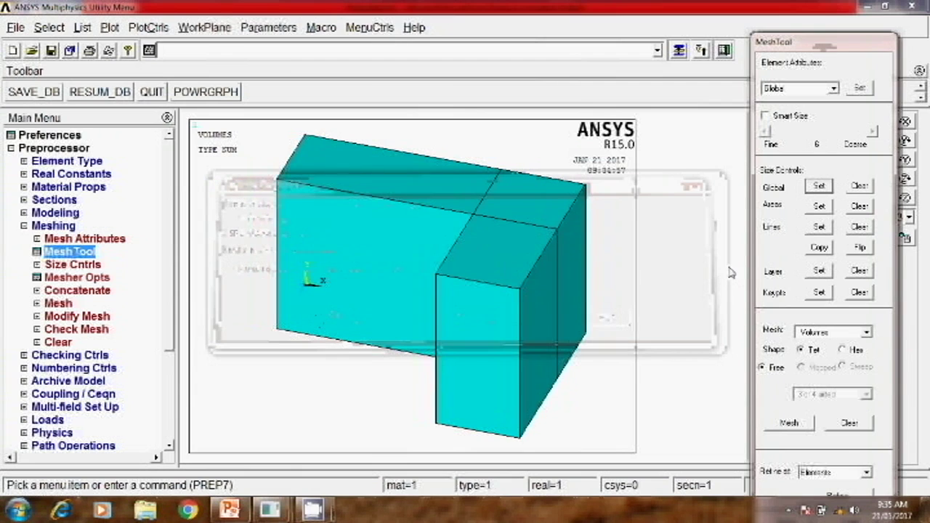
Mesh the L-shaped volume with free tetrahedral elements and dismiss the element shape warning.
left_click(789, 423)
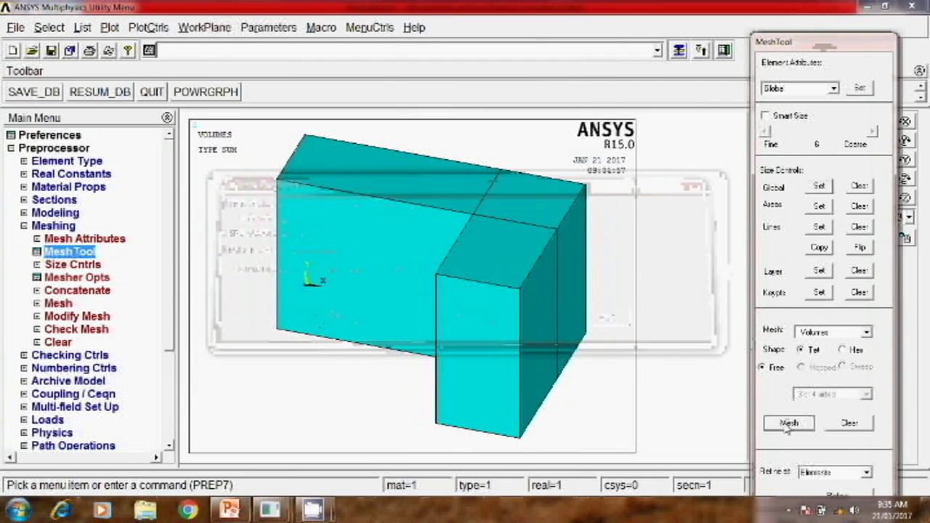
left_click(513, 320)
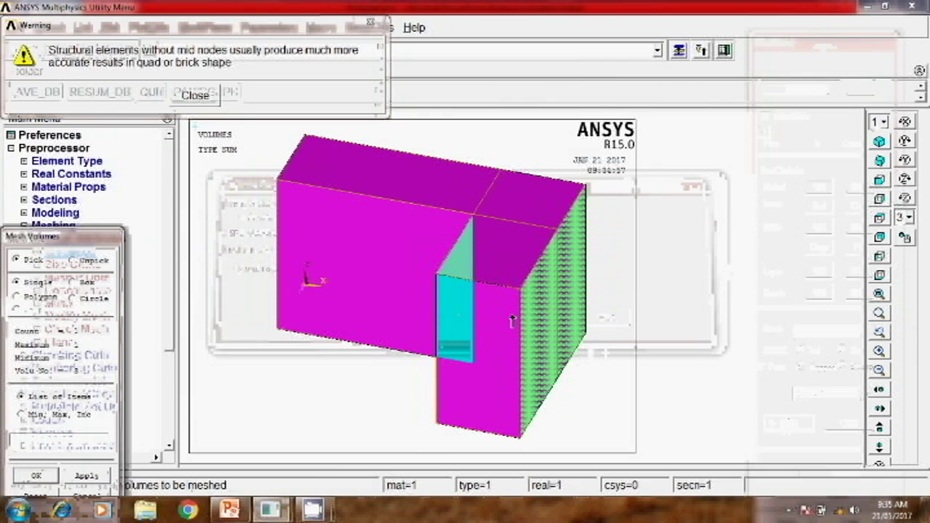
left_click(35, 475)
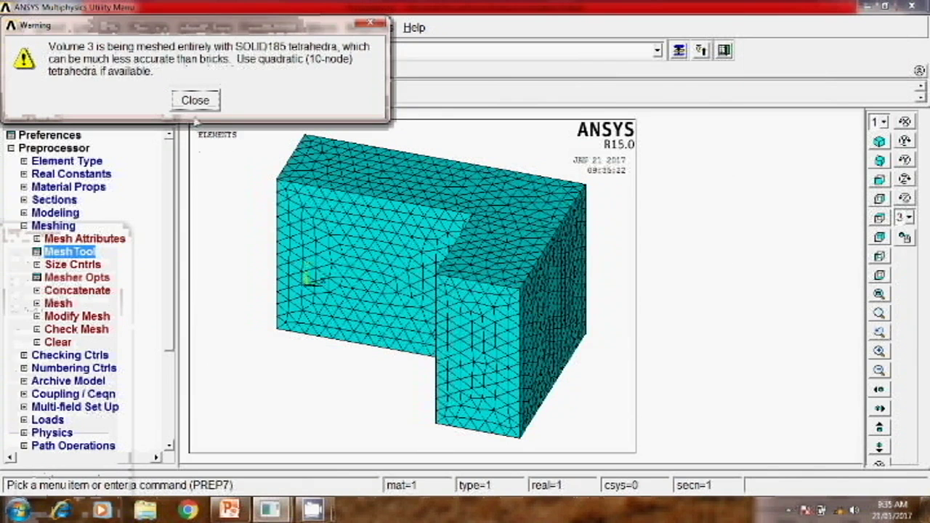
left_click(195, 101)
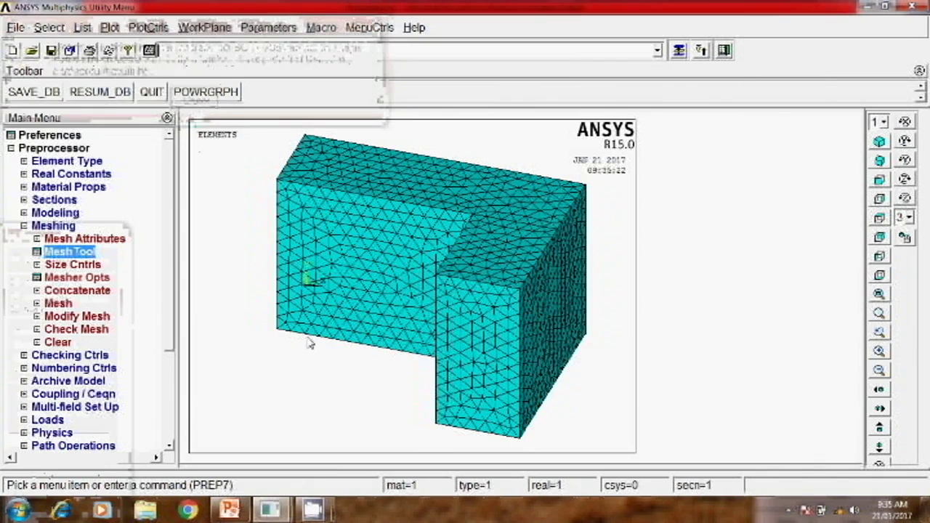
left_click(24, 226)
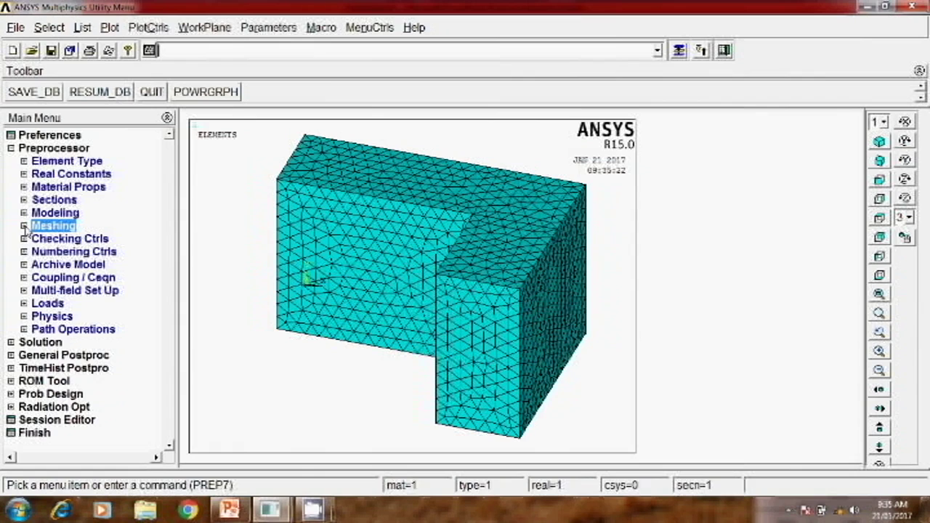
Apply a structural displacement constraint on All DOF to the front end area of the bracket's forward-projecting leg.
left_click(48, 304)
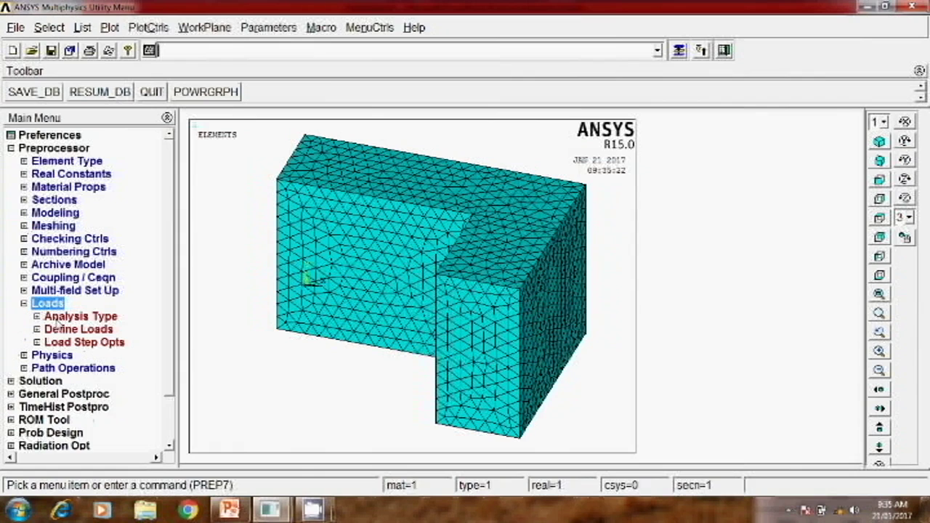
left_click(66, 331)
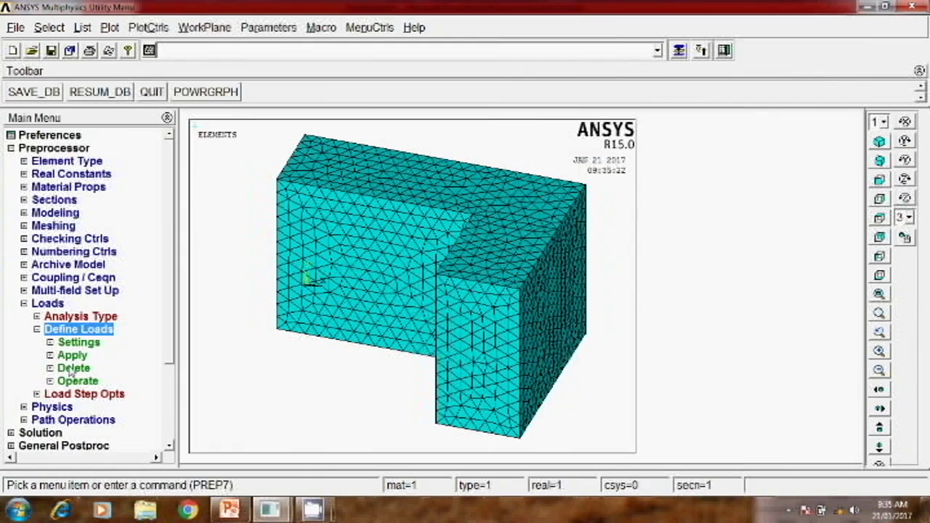
left_click(72, 356)
left_click(91, 368)
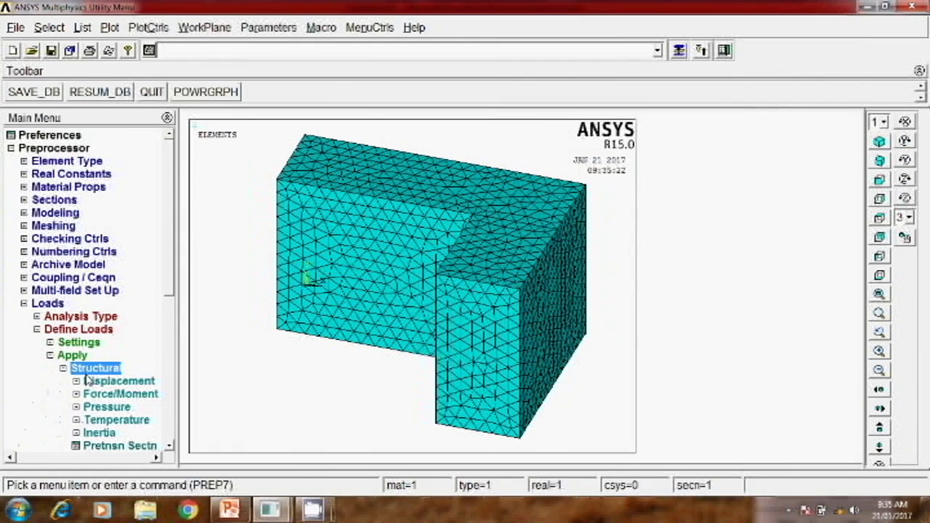
left_click(102, 381)
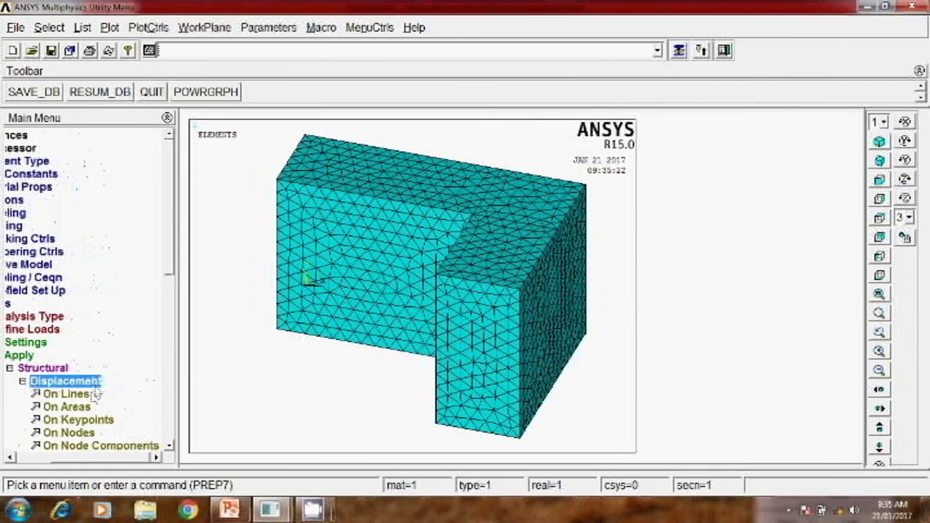
left_click(73, 407)
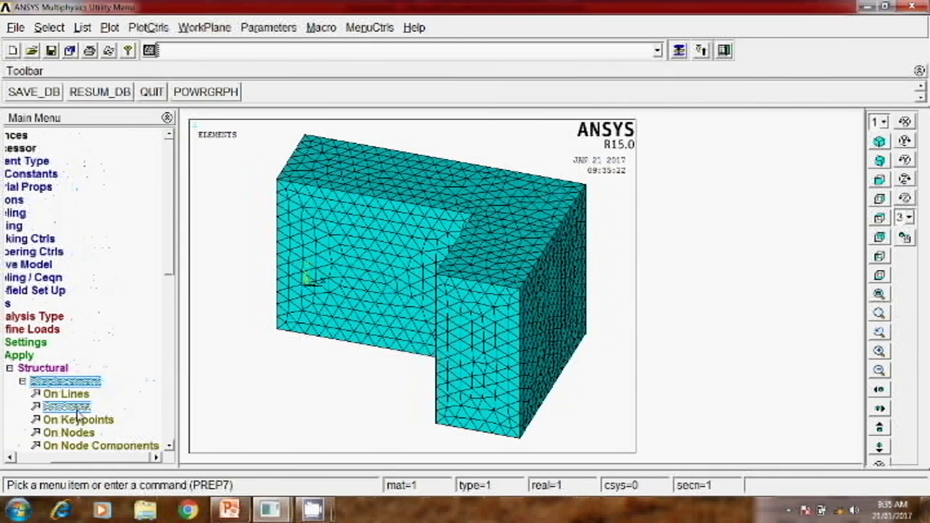
left_click(459, 390)
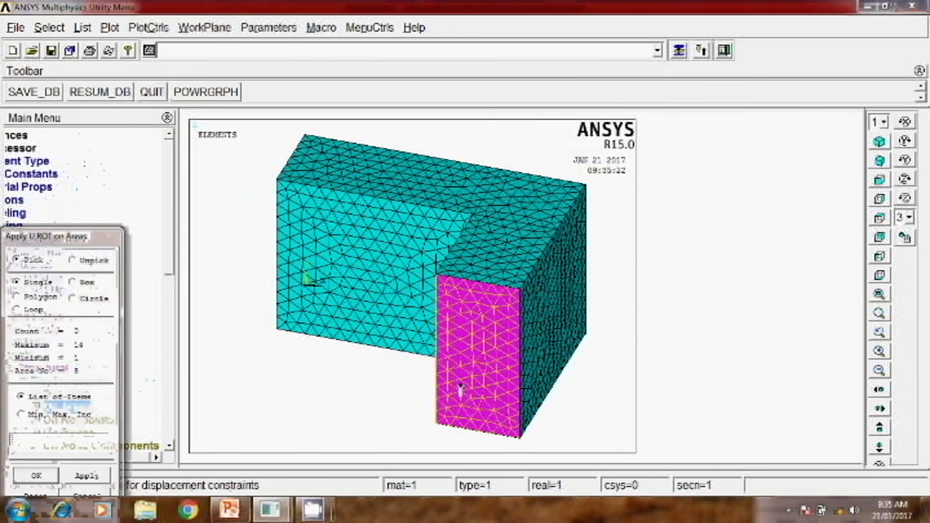
left_click(98, 474)
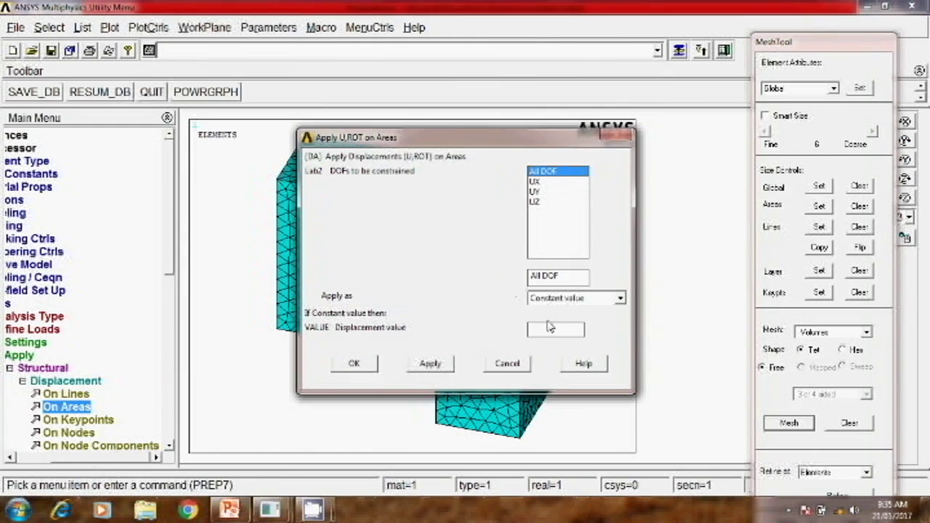
left_click(354, 365)
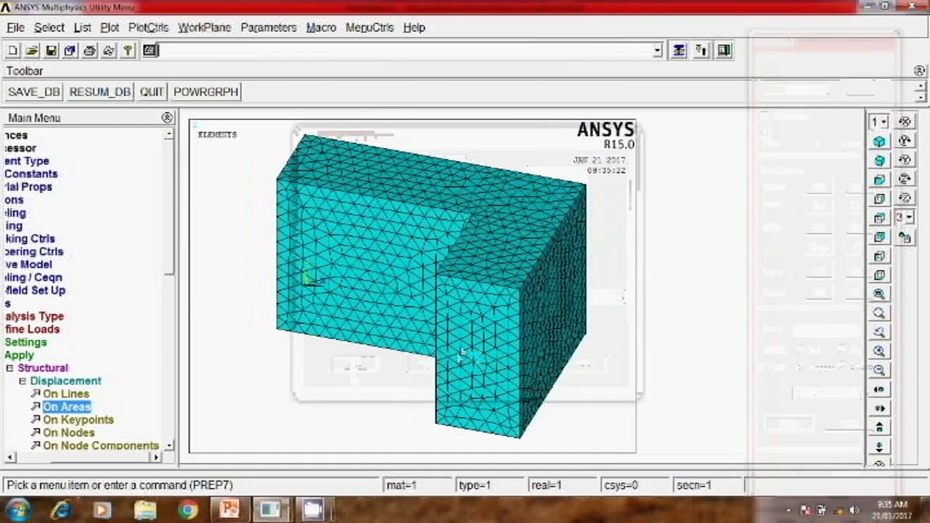
Set the new analysis type to Modal for the solution.
left_click(10, 369)
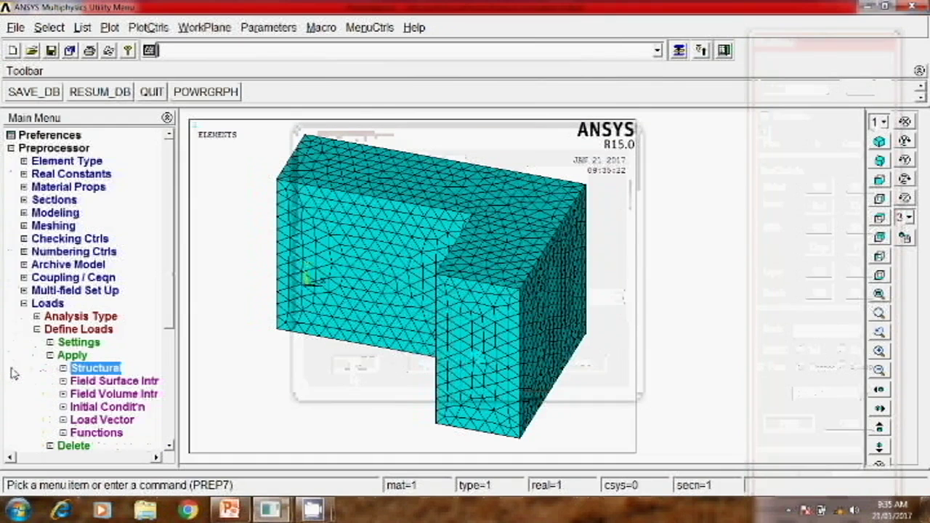
scroll(166, 320, "down", 3)
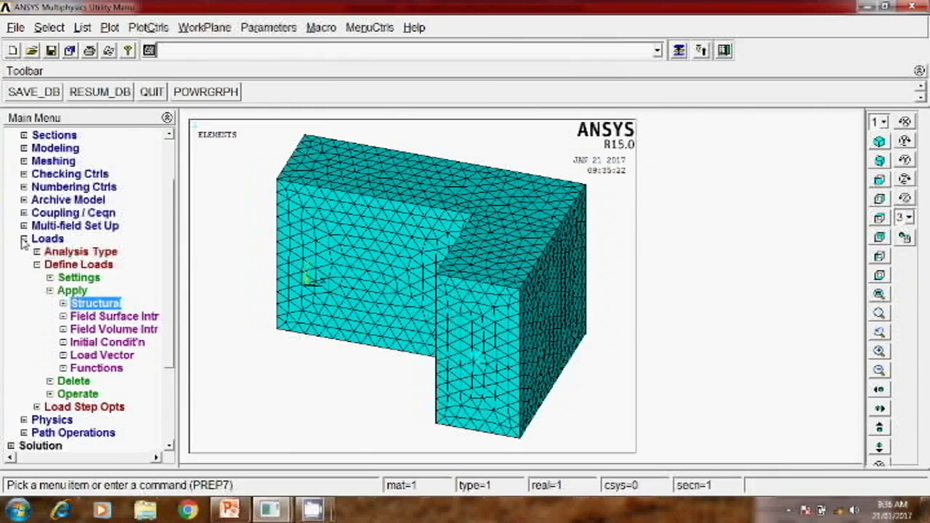
left_click(24, 239)
left_click(33, 342)
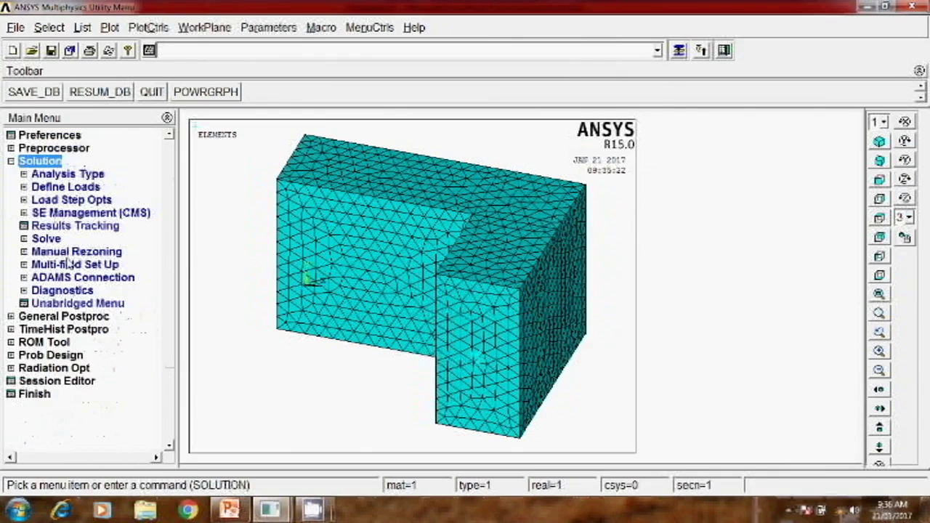
left_click(67, 174)
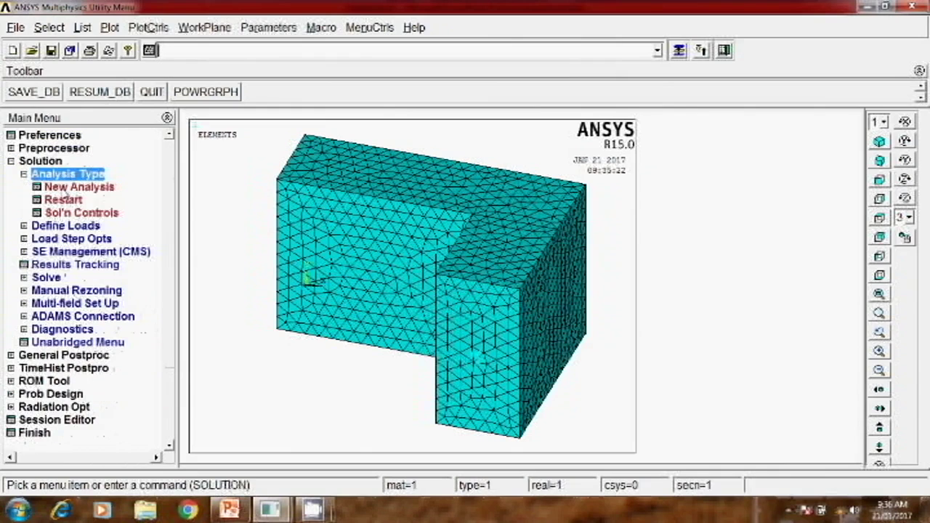
left_click(78, 187)
left_click(518, 219)
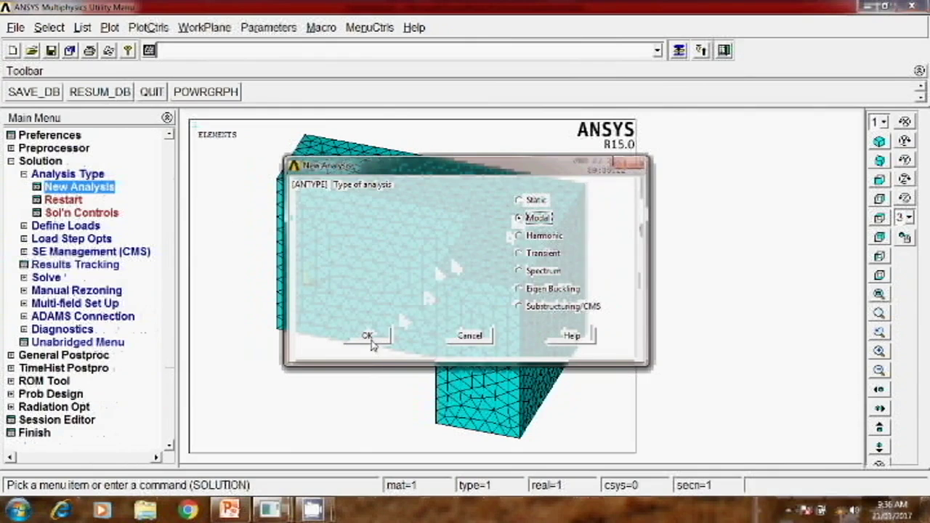
left_click(368, 337)
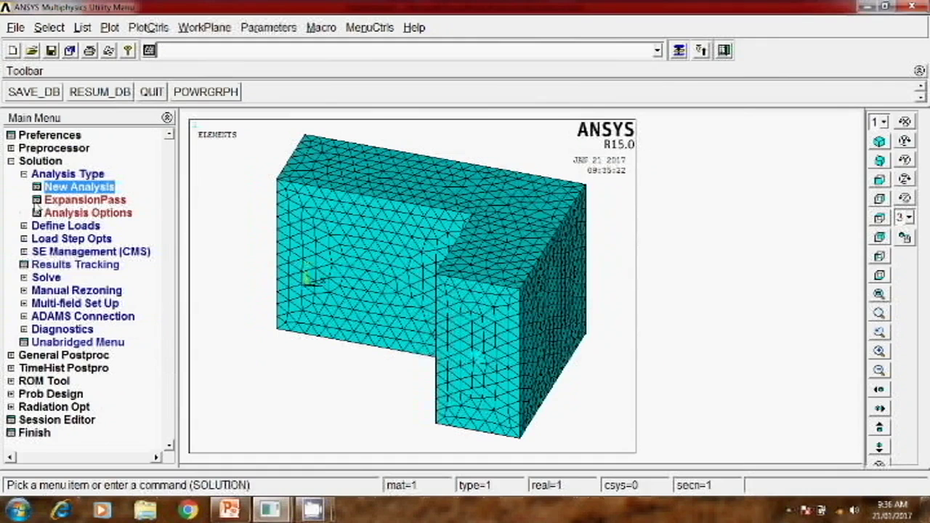
Set the modal options to Block Lanczos with 6 modes to extract and 6 to expand, accepting the default frequency range.
left_click(96, 213)
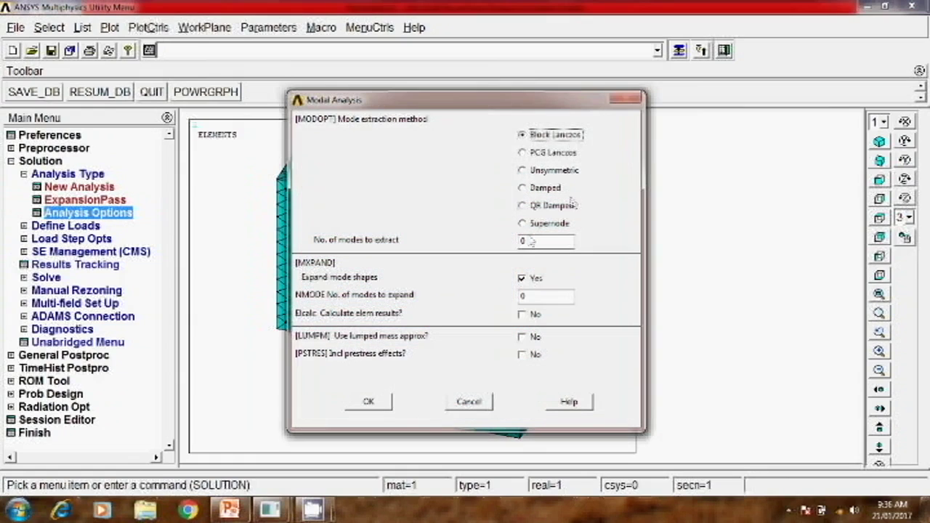
left_click_drag(528, 242, 504, 242)
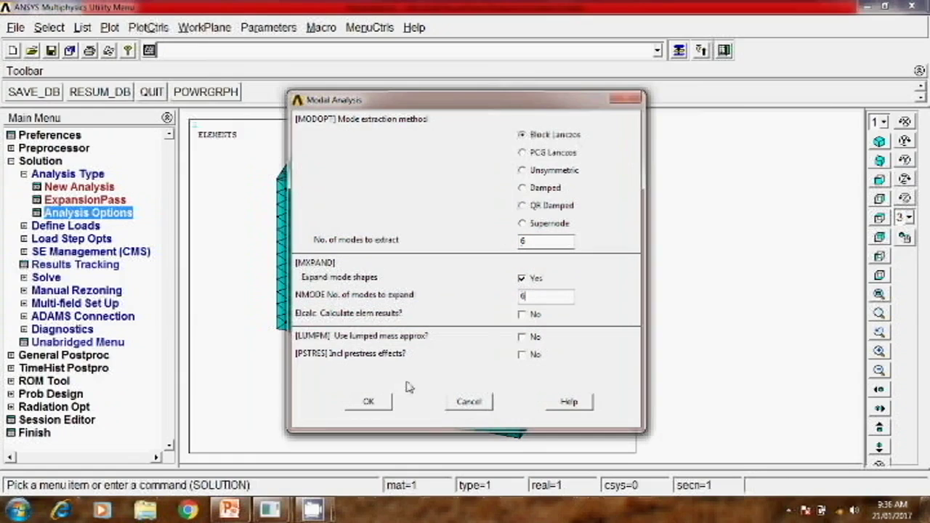
left_click(369, 402)
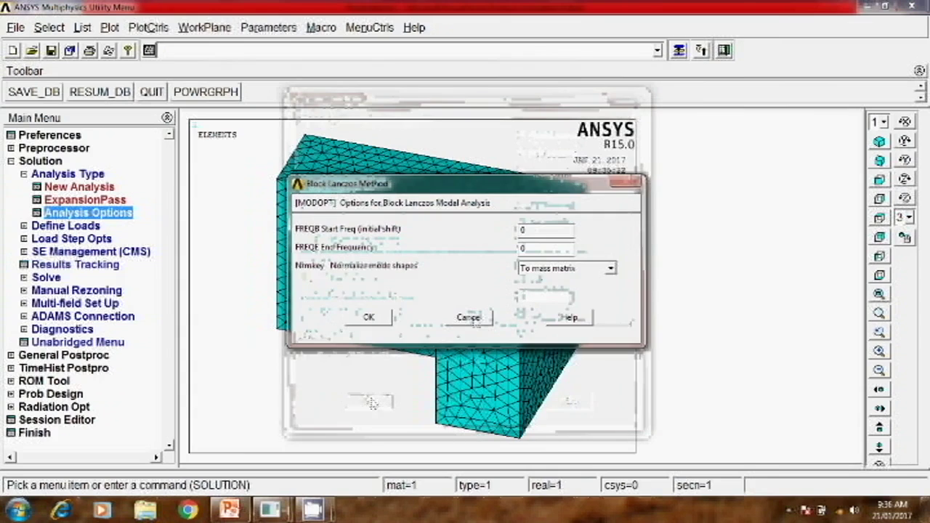
left_click(370, 318)
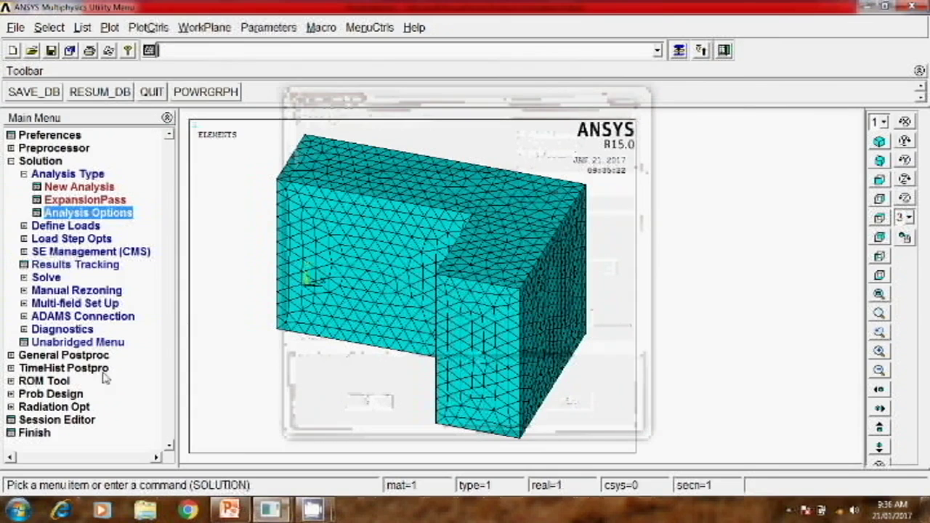
Solve the current load step of the modal analysis.
left_click(45, 277)
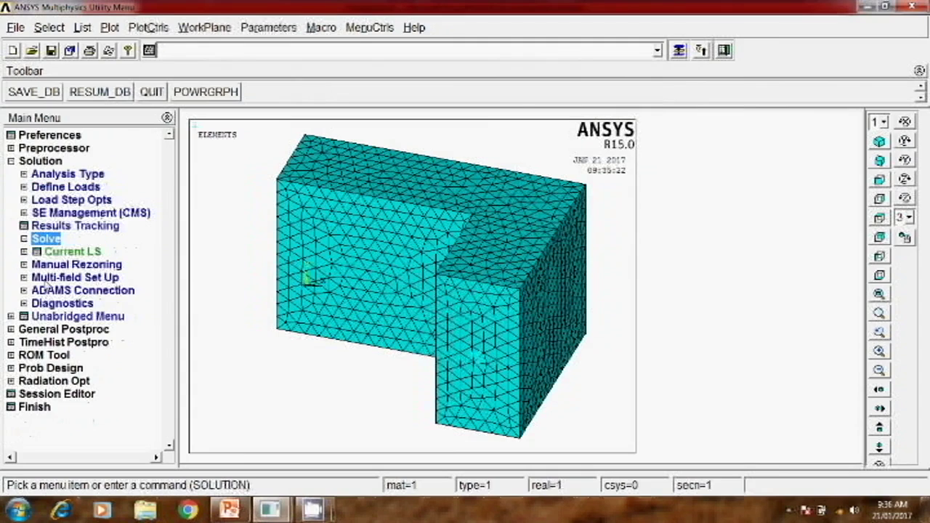
left_click(71, 251)
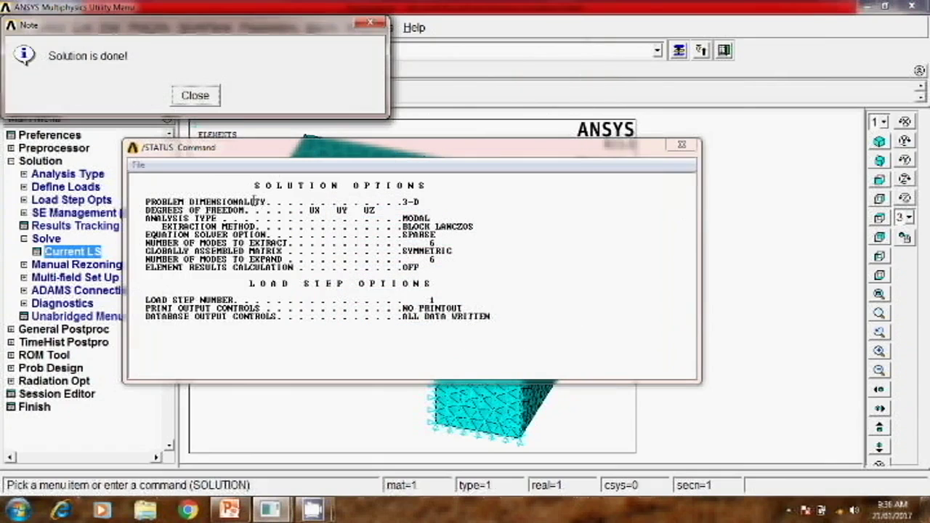
Dismiss the solution notices and review the results summary listing the frequencies of the solved modes.
left_click(195, 95)
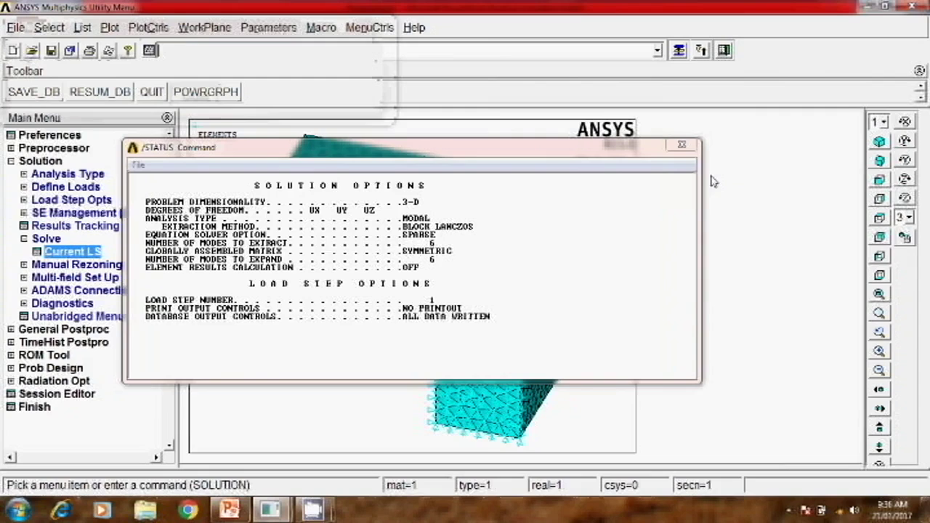
left_click(683, 148)
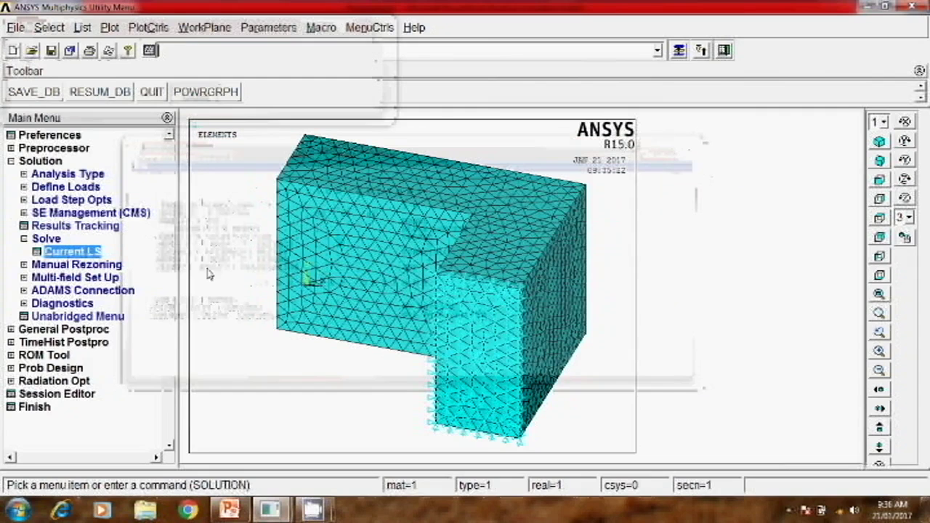
left_click(31, 332)
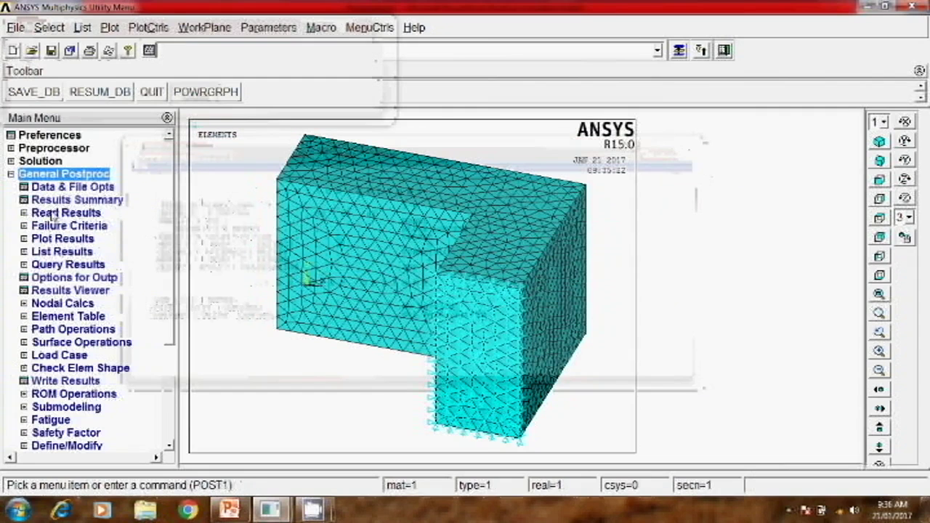
left_click(54, 201)
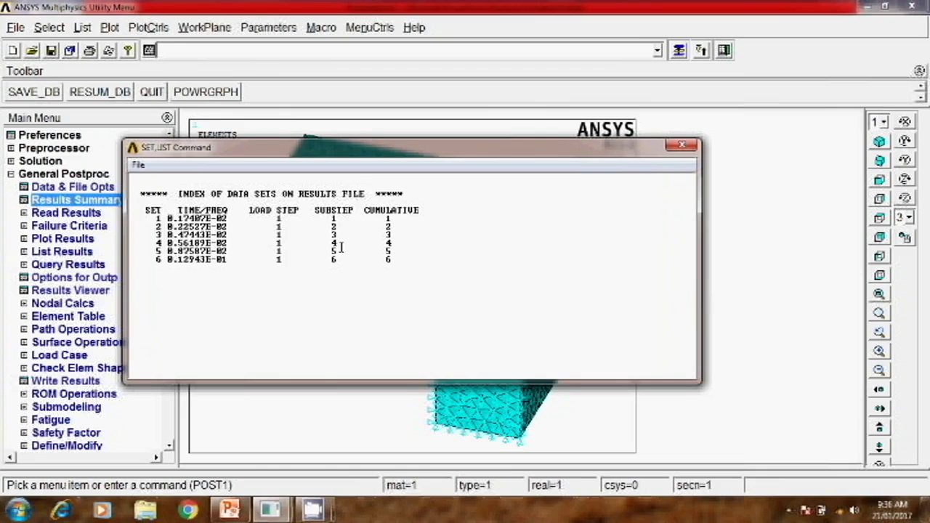
left_click(681, 145)
Read the first result set and plot its deformed shape with the Def + undeformed option.
left_click(63, 214)
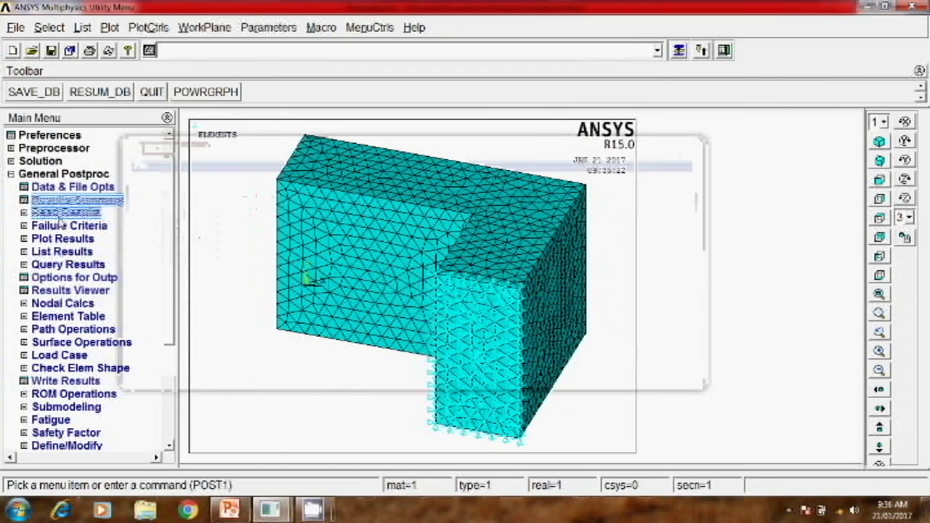
left_click(61, 226)
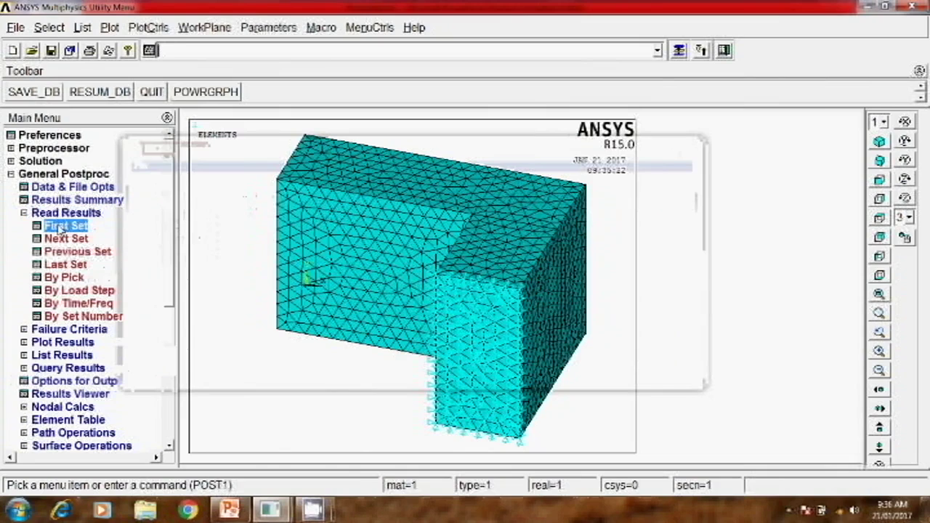
left_click(63, 342)
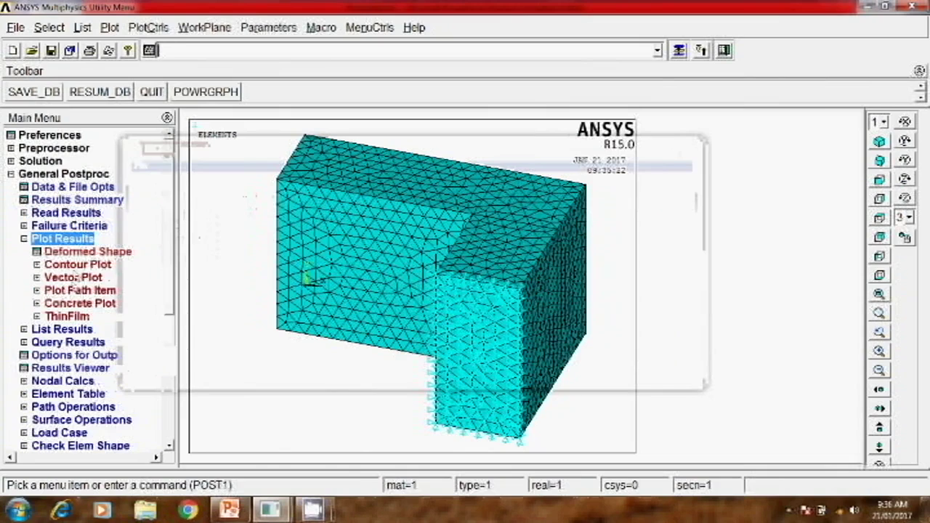
left_click(87, 251)
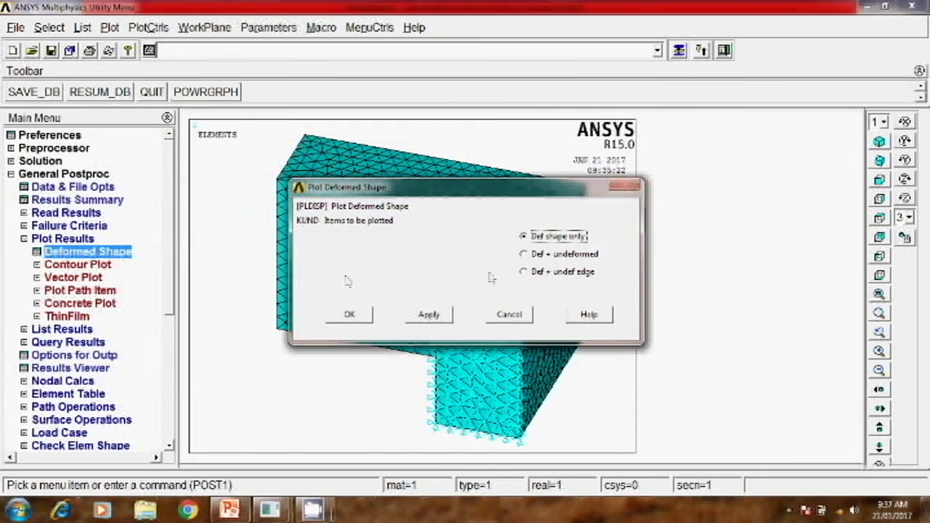
left_click(539, 256)
left_click(352, 314)
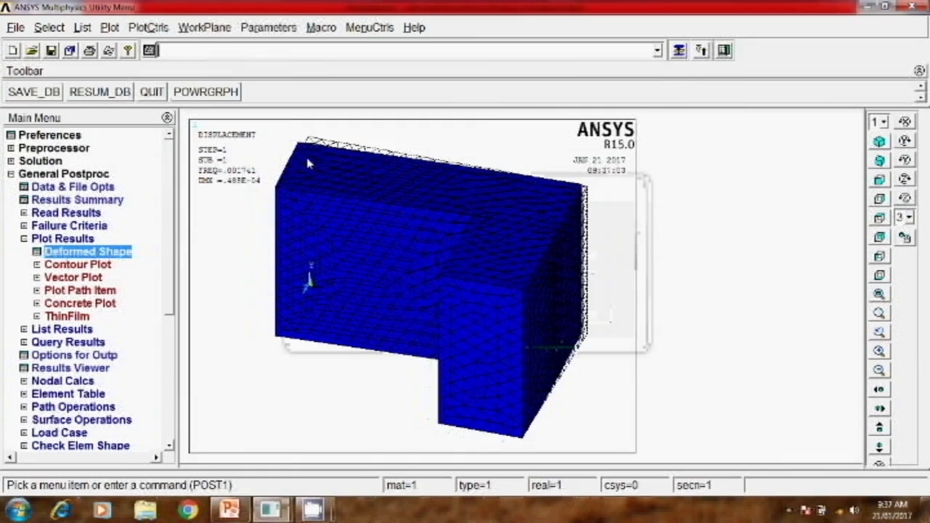
Plot the nodal solution contour of the displacement vector sum for the first mode, showing the deformed shape only.
left_click(80, 266)
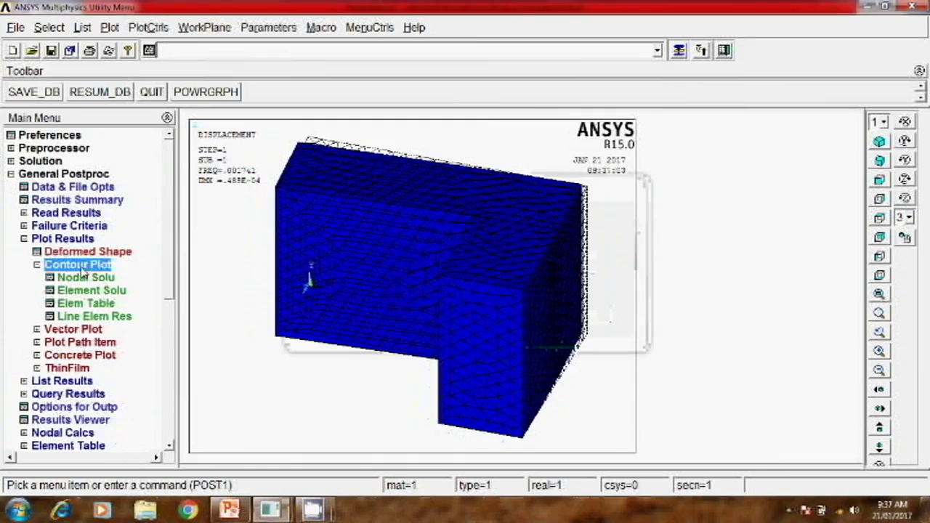
left_click(85, 278)
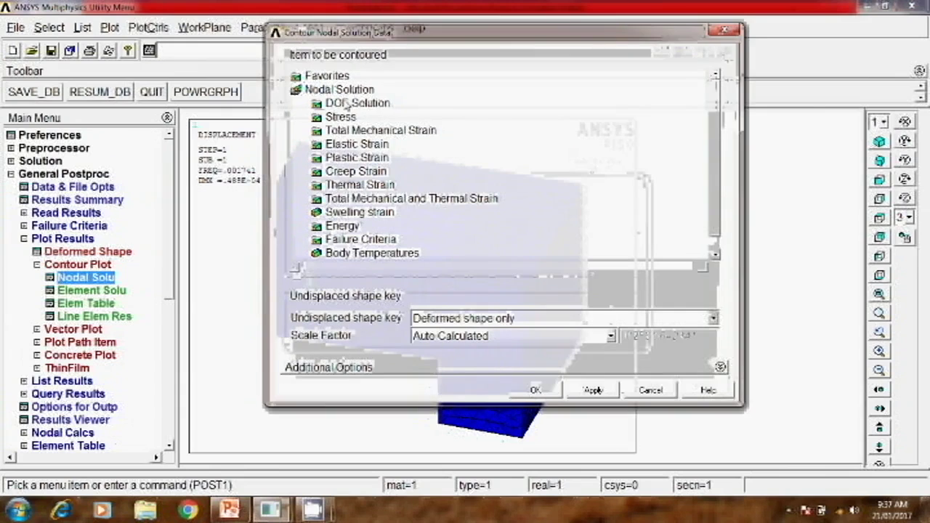
double_click(348, 103)
left_click(396, 158)
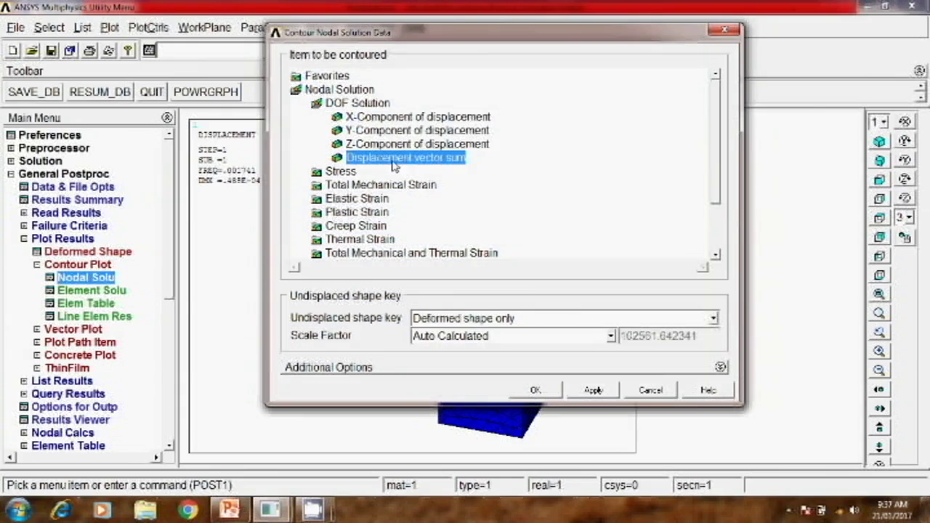
left_click(532, 390)
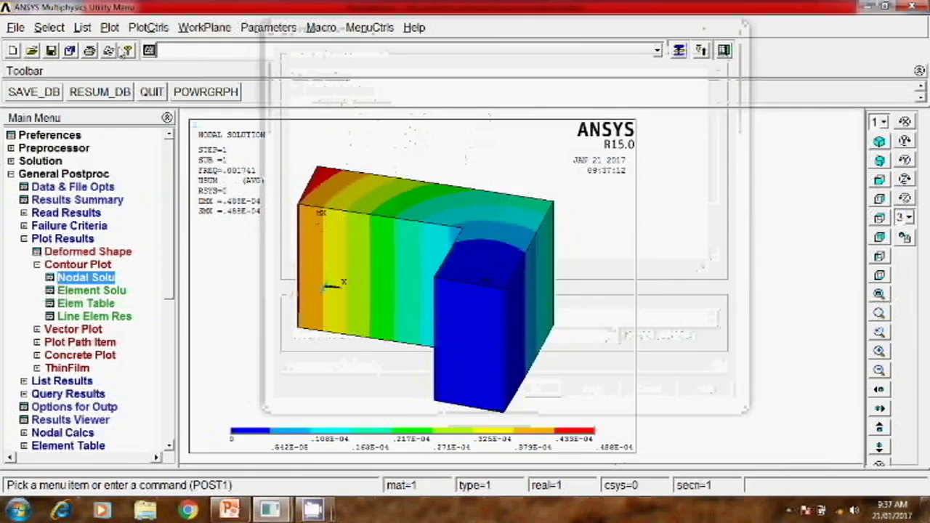
Animate the first mode's deformed shape using 10 frames, a 0.5 second time delay and the Def + undeformed option.
left_click(145, 27)
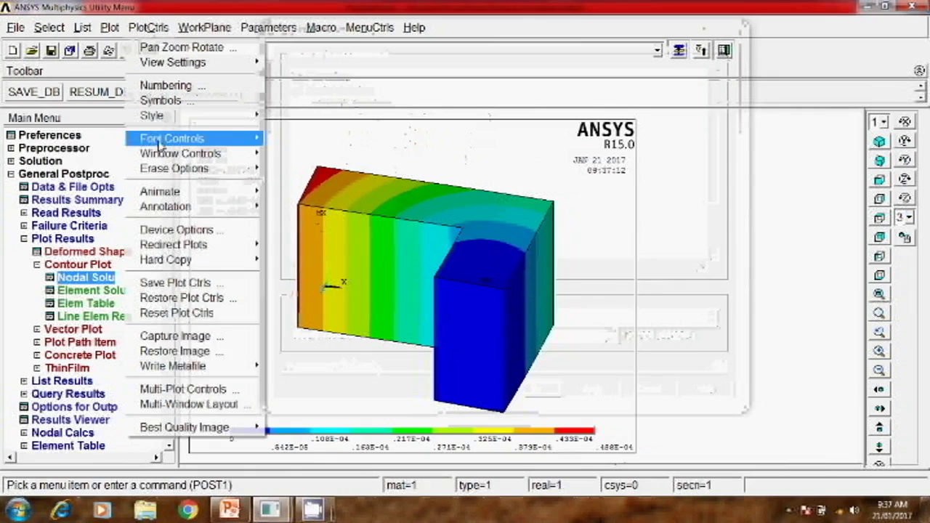
mouse_move(161, 192)
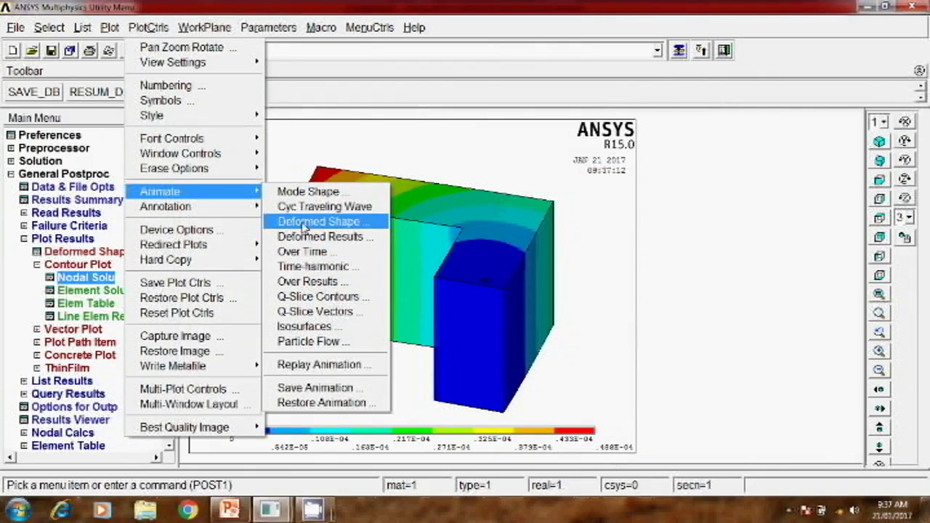
left_click(304, 224)
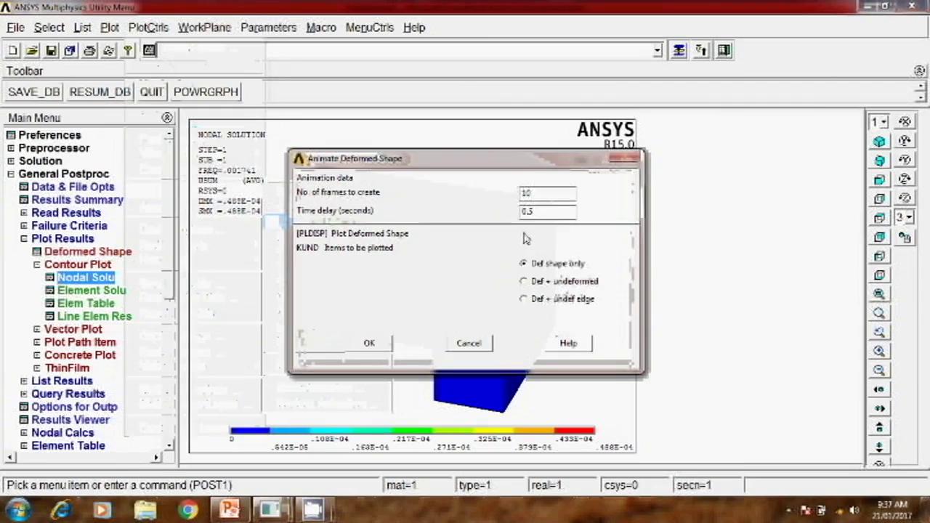
left_click(524, 281)
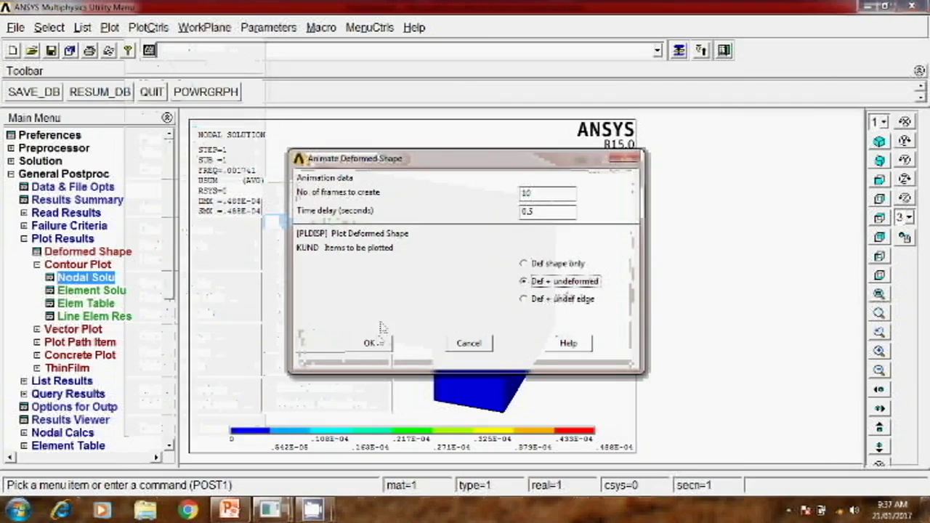
left_click(369, 343)
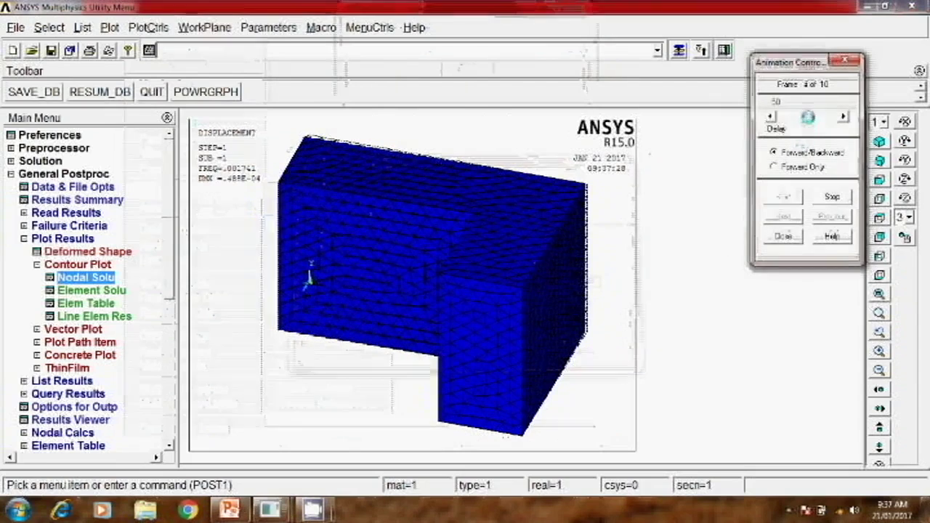
Shorten the animation delay to speed up the playback, then stop the animation and close its controller.
left_click_drag(807, 117, 789, 117)
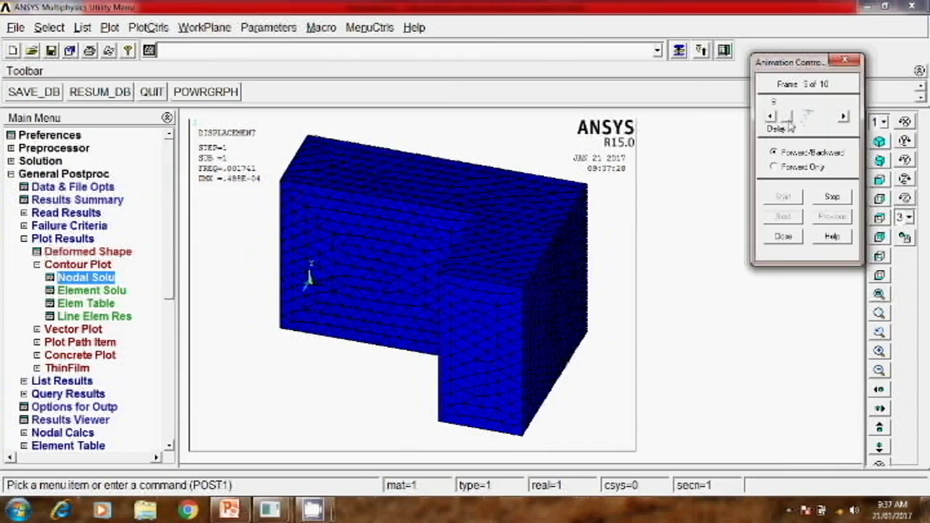
left_click(835, 203)
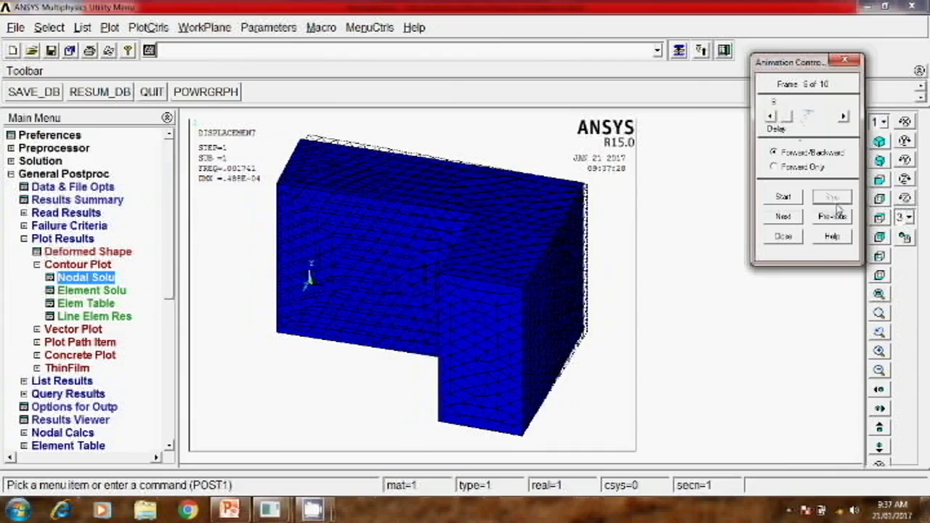
left_click(783, 237)
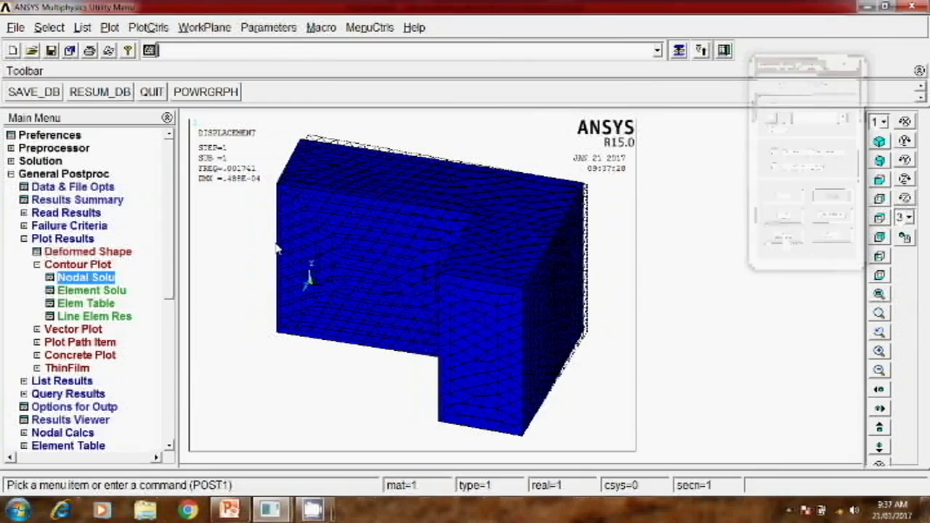